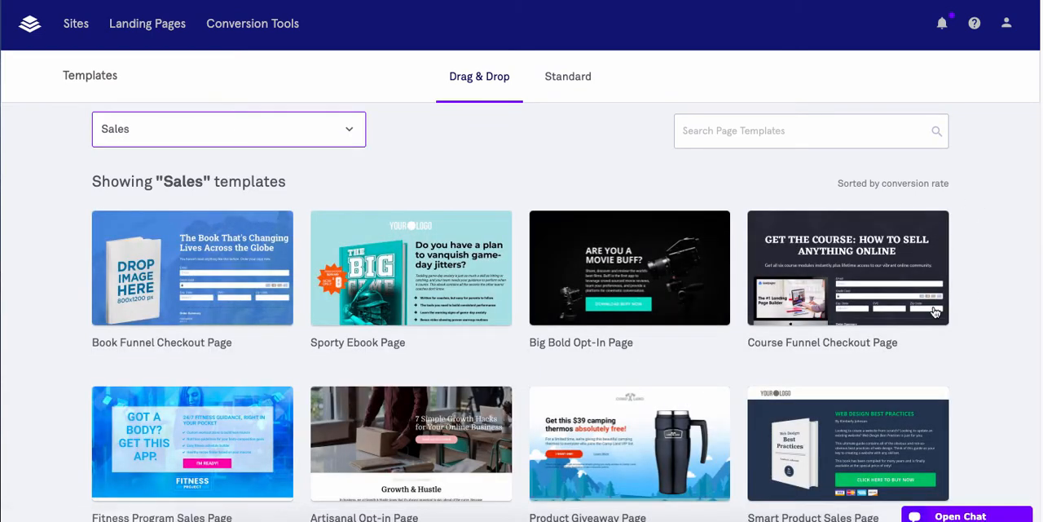
Browse the Sales page templates, loading more results to examine the full selection
scroll(933, 309, "down", 2)
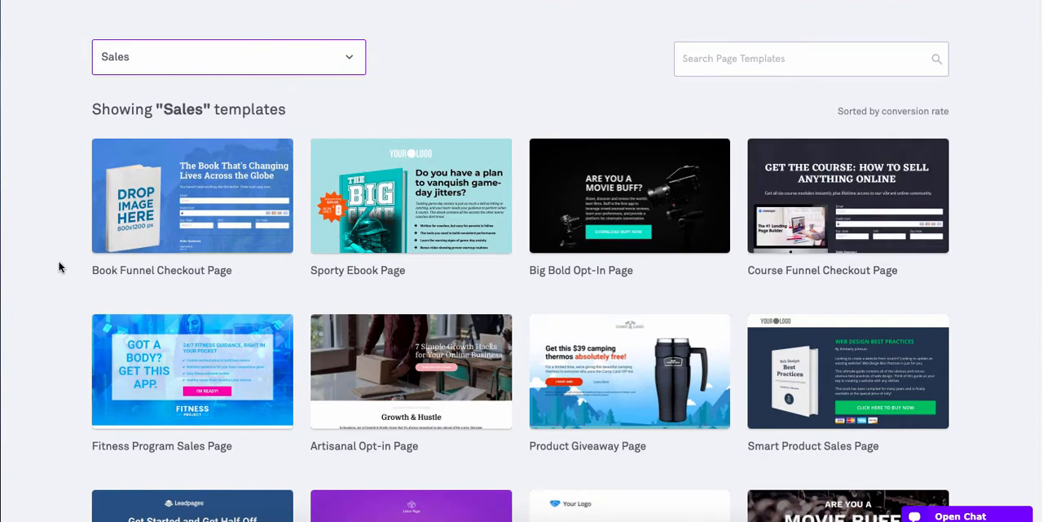
scroll(74, 275, "down", 4)
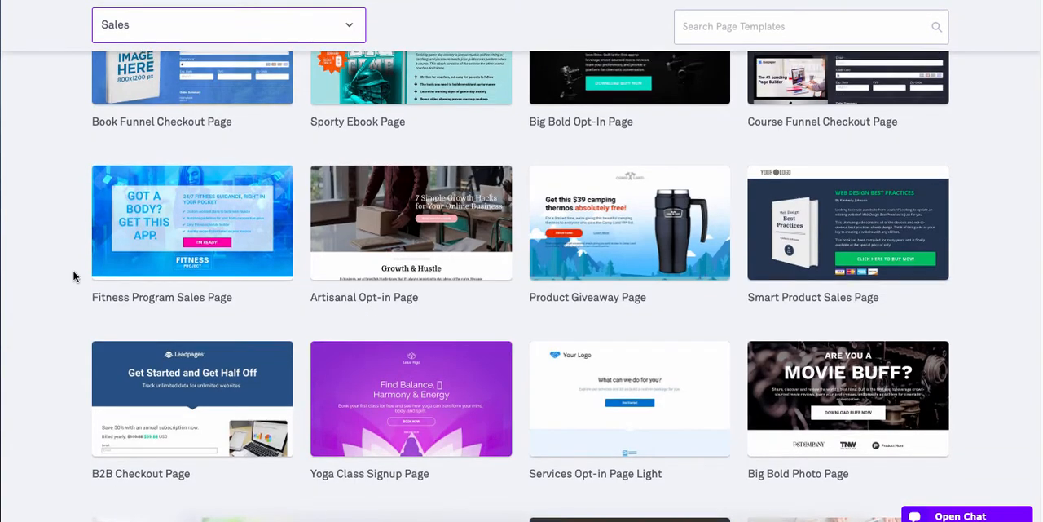
scroll(73, 276, "up", 3)
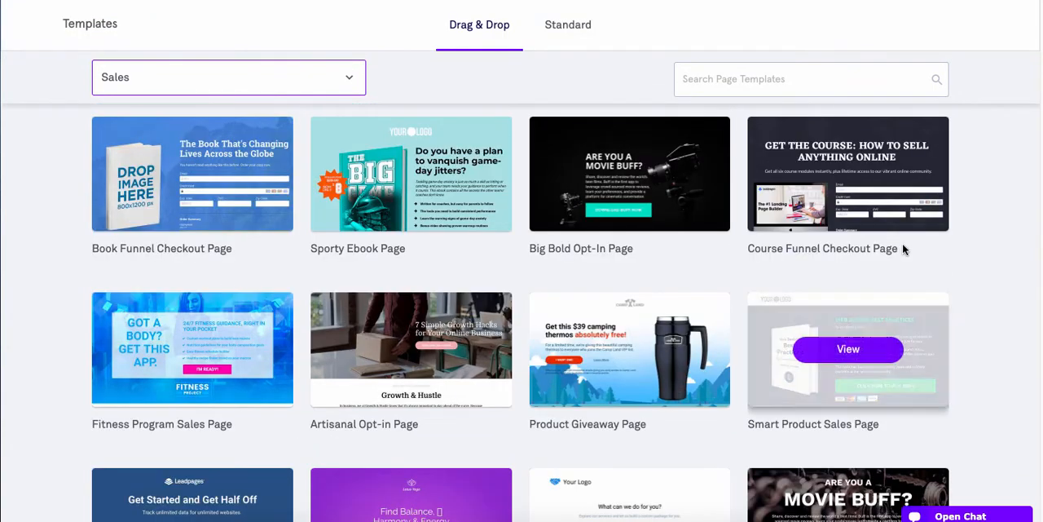
scroll(717, 295, "down", 3)
scroll(458, 310, "down", 5)
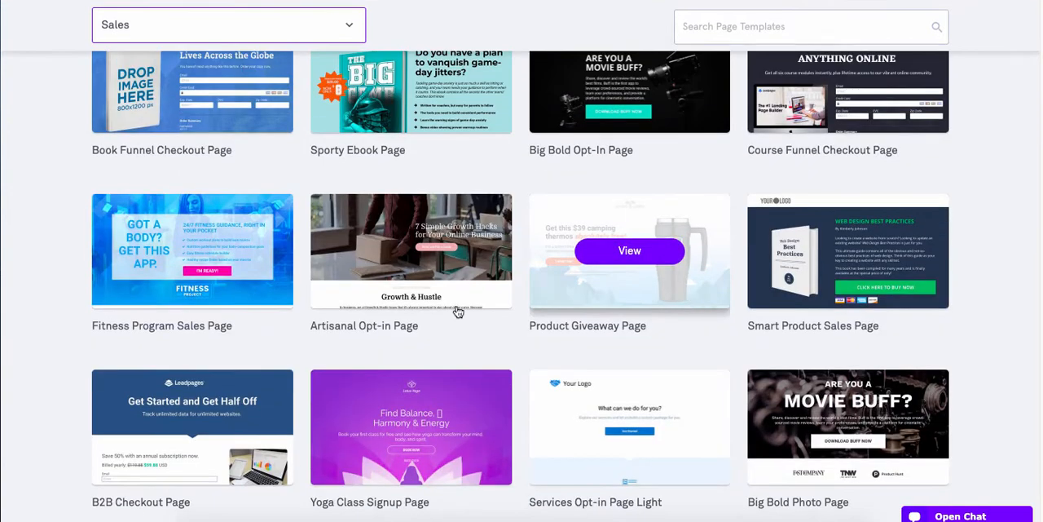
scroll(371, 304, "down", 4)
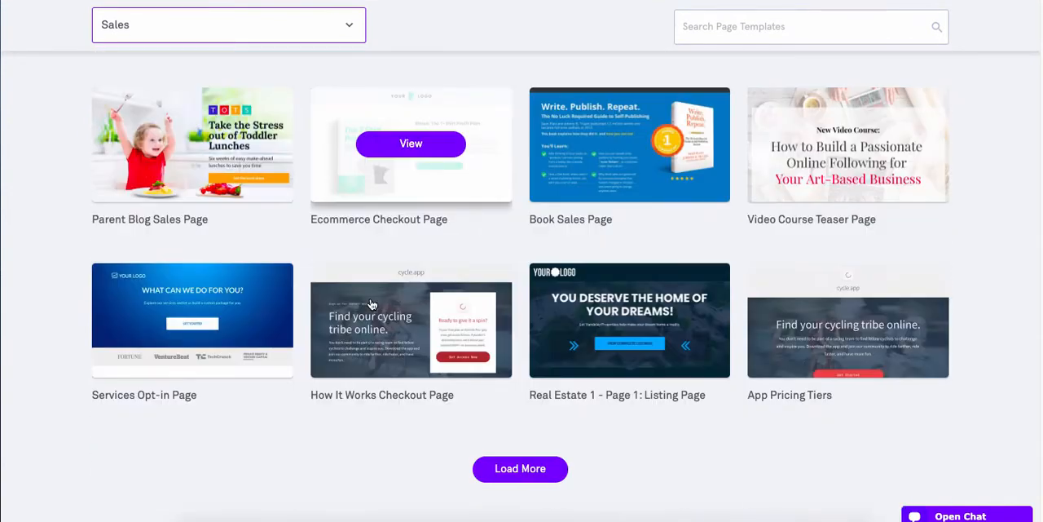
left_click(520, 468)
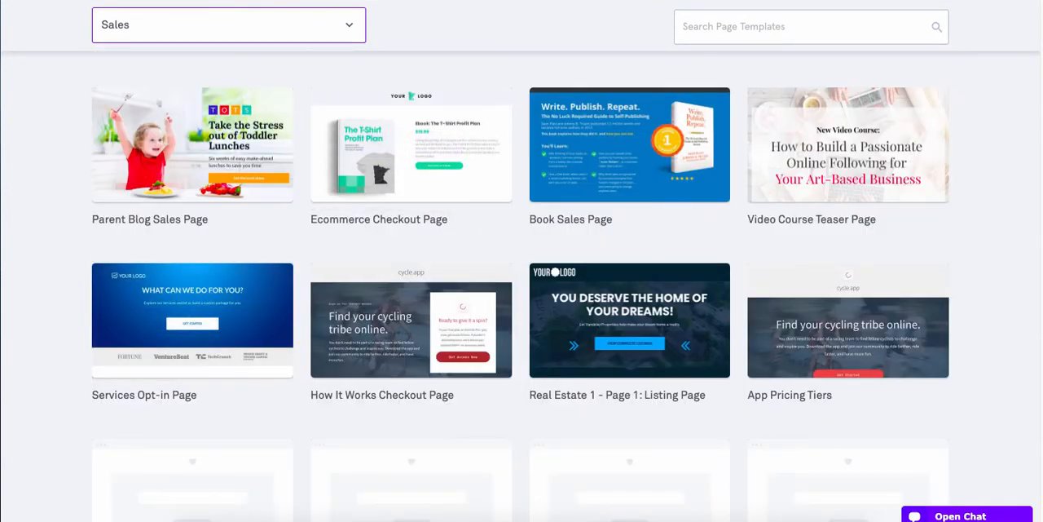
scroll(496, 349, "down", 3)
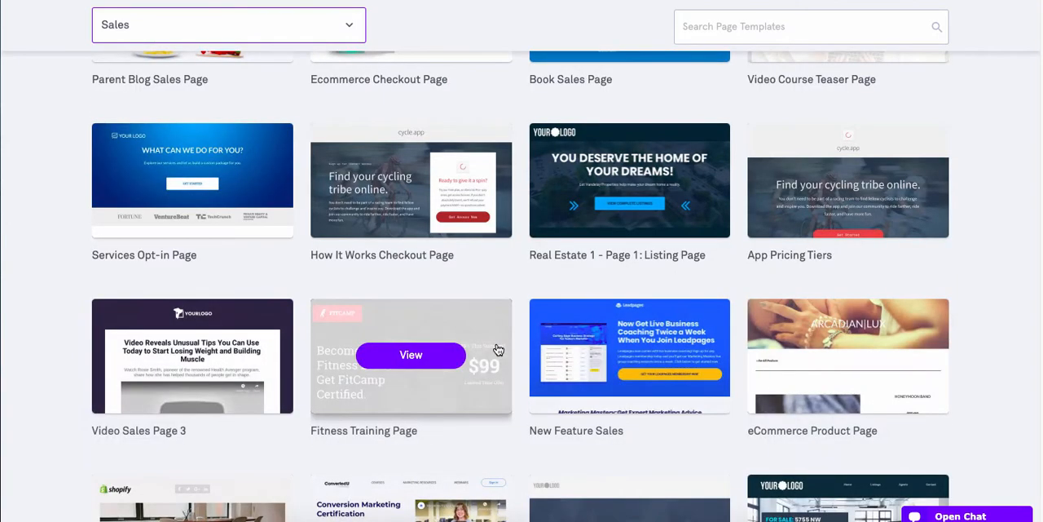
scroll(496, 346, "down", 1)
scroll(859, 354, "down", 3)
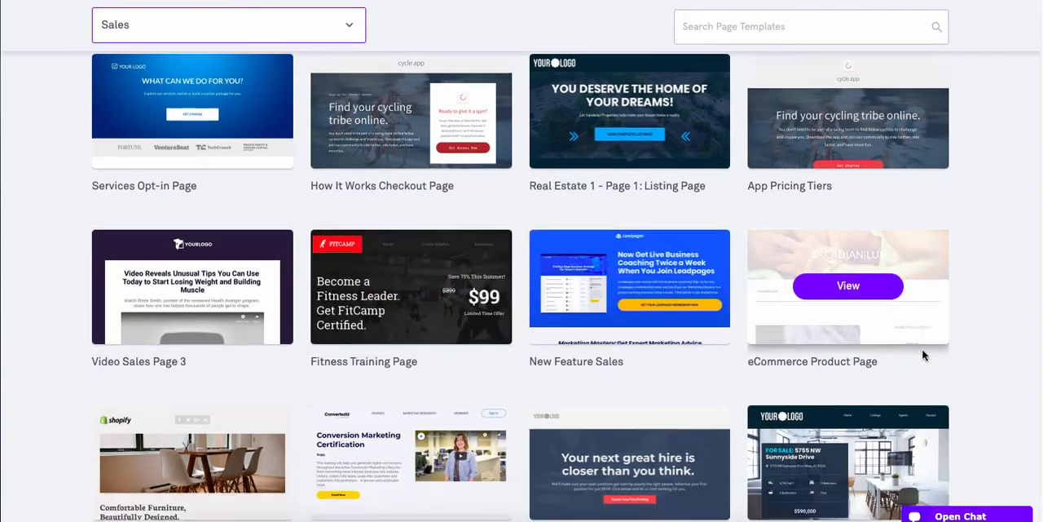
scroll(924, 355, "down", 5)
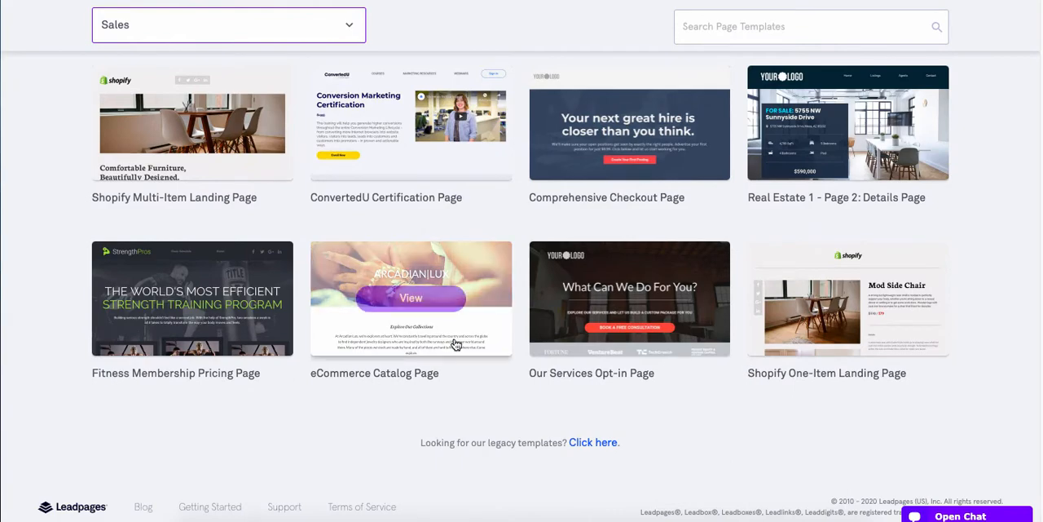
scroll(454, 345, "up", 10)
scroll(454, 344, "up", 5)
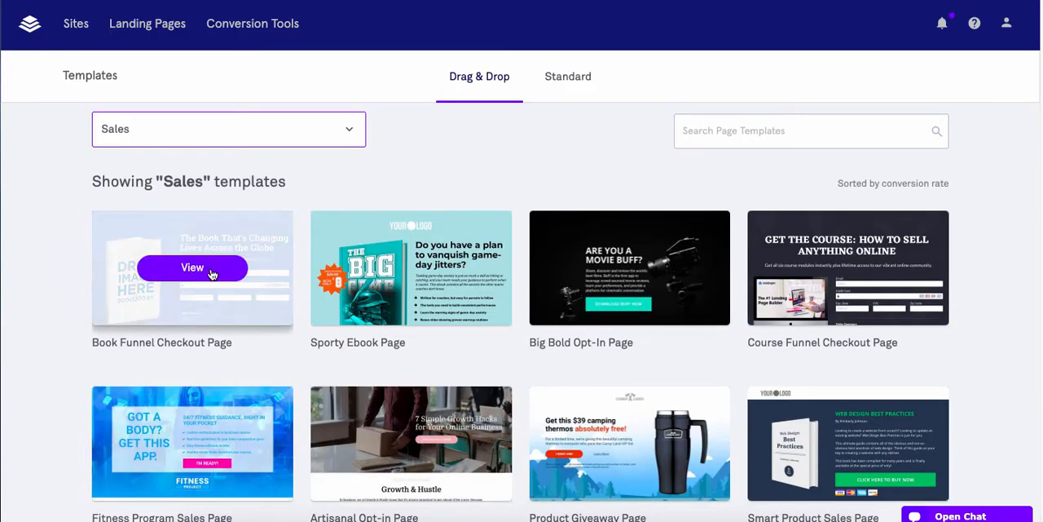
Preview the Book Funnel Checkout Page template in both its desktop and mobile versions
left_click(193, 267)
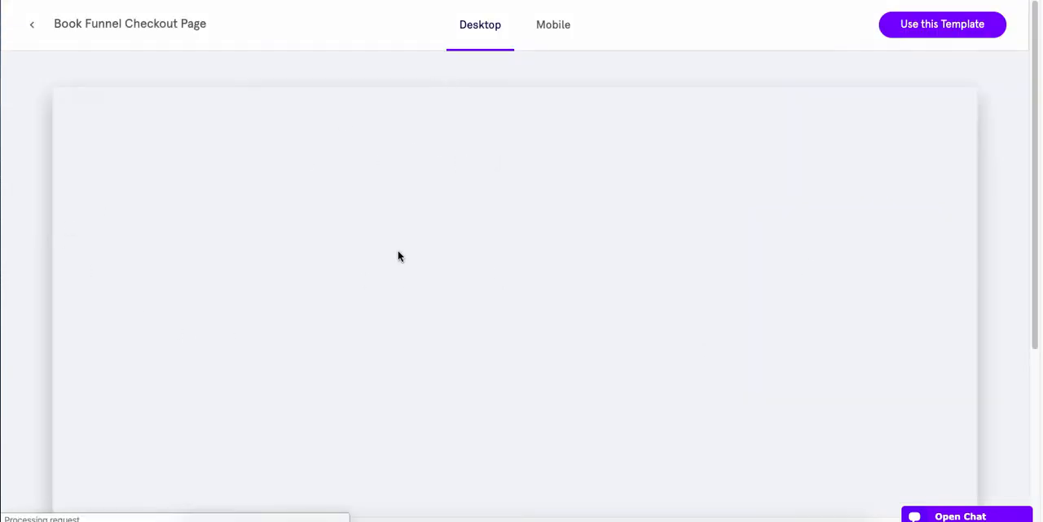
scroll(683, 311, "down", 5)
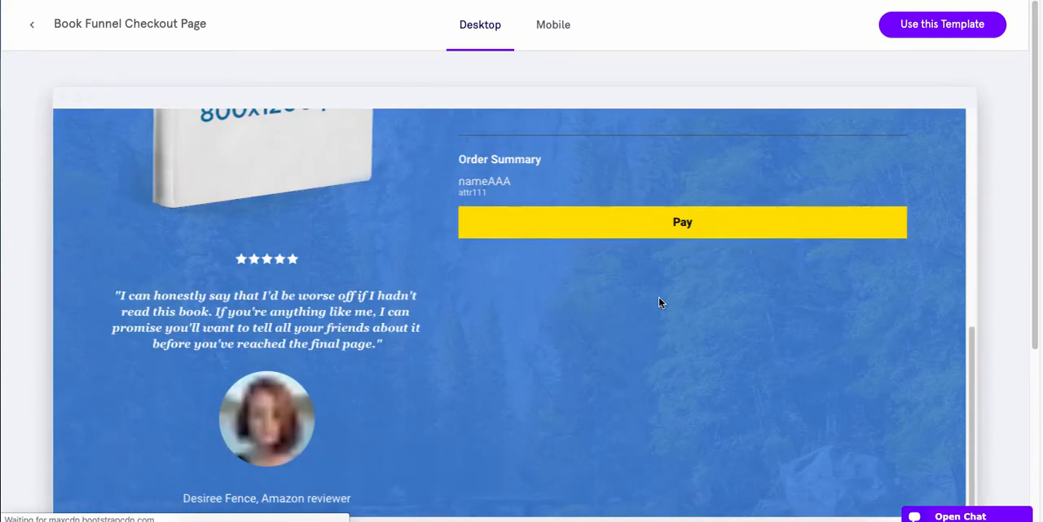
scroll(658, 296, "up", 5)
left_click(552, 27)
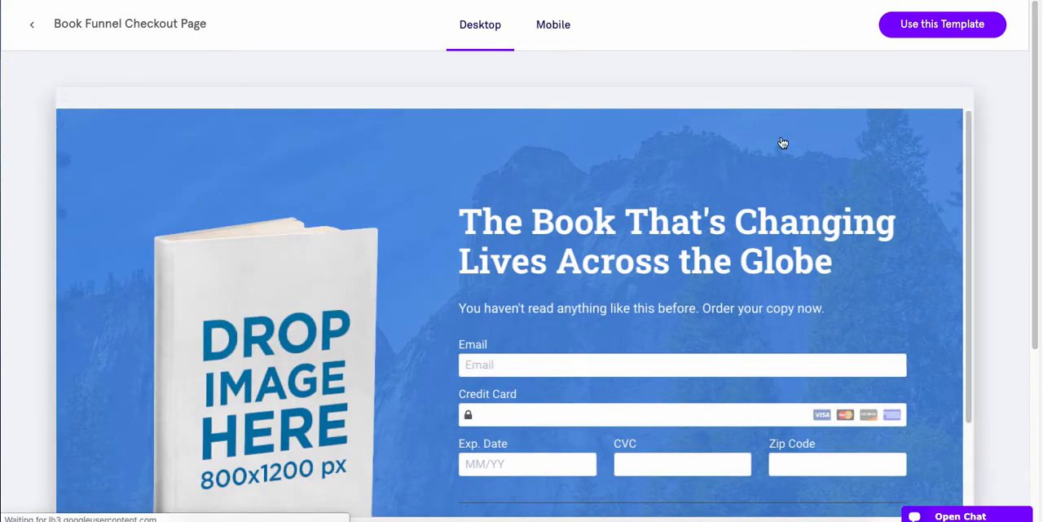
scroll(534, 256, "down", 6)
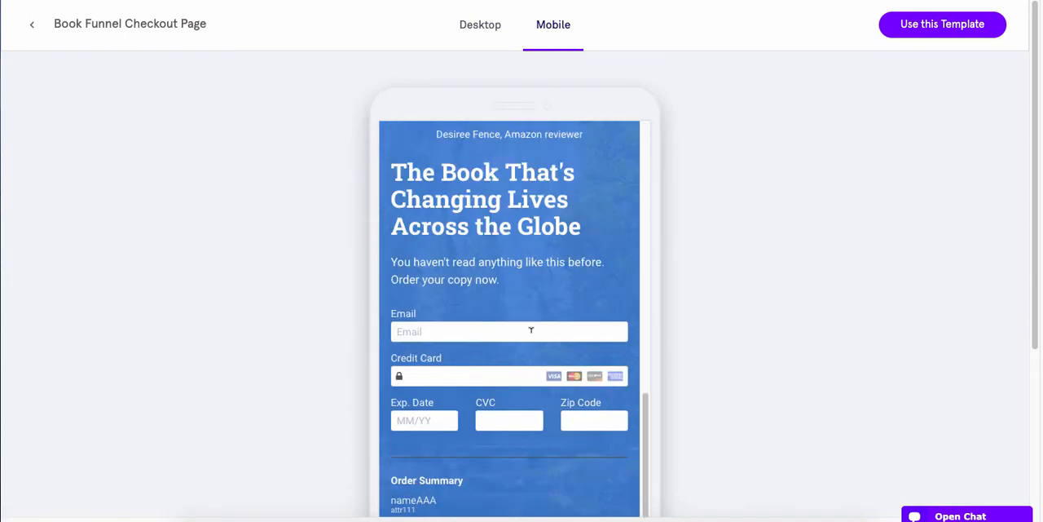
scroll(531, 330, "down", 4)
scroll(392, 241, "up", 5)
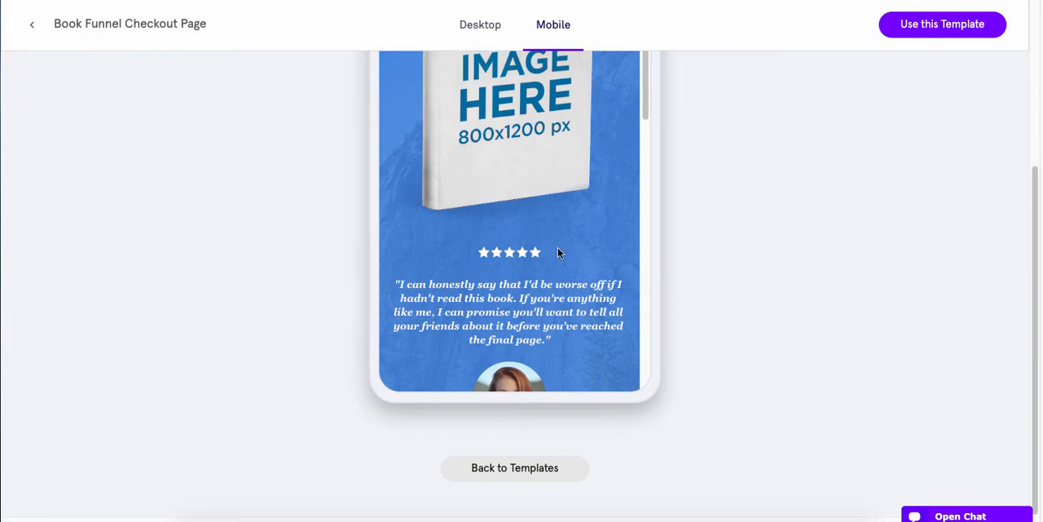
scroll(513, 237, "up", 5)
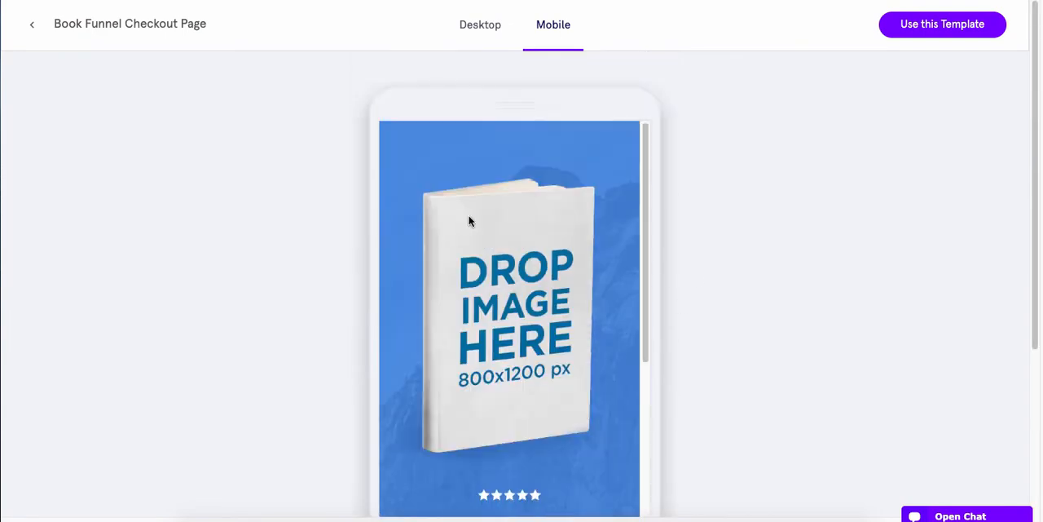
Create a page from the Book Funnel Checkout Page template and name it "The Checkout Page"
left_click(934, 33)
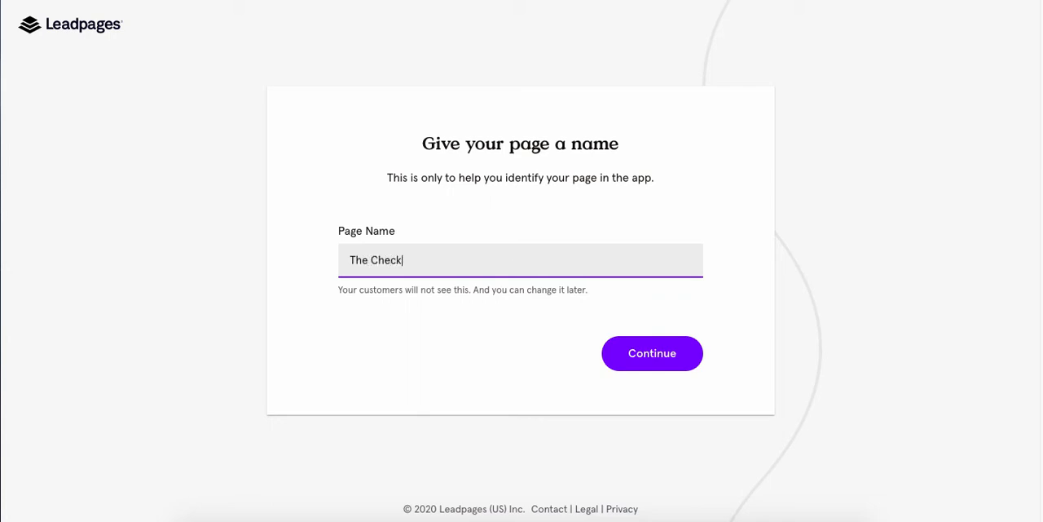
left_click(653, 355)
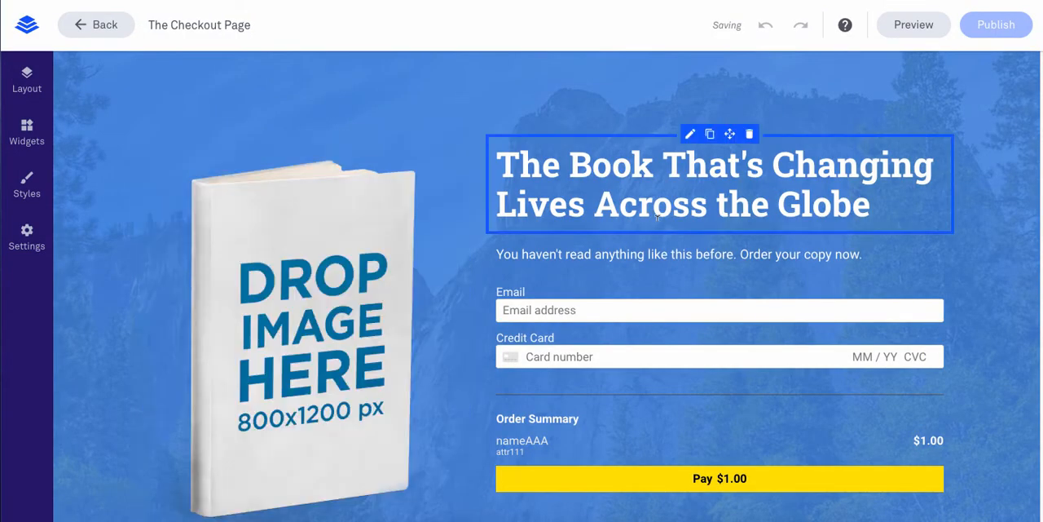
scroll(457, 215, "down", 3)
scroll(457, 215, "up", 3)
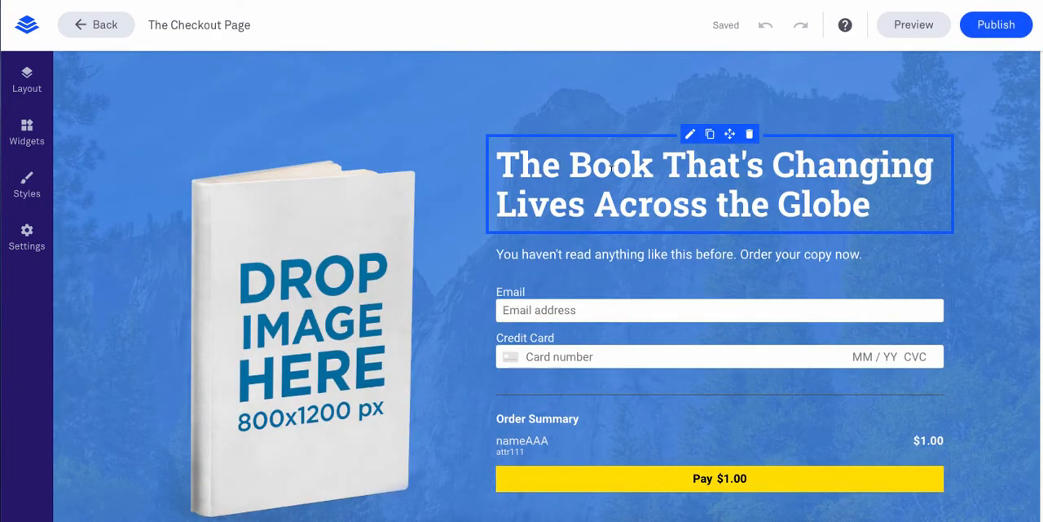
left_click(611, 167)
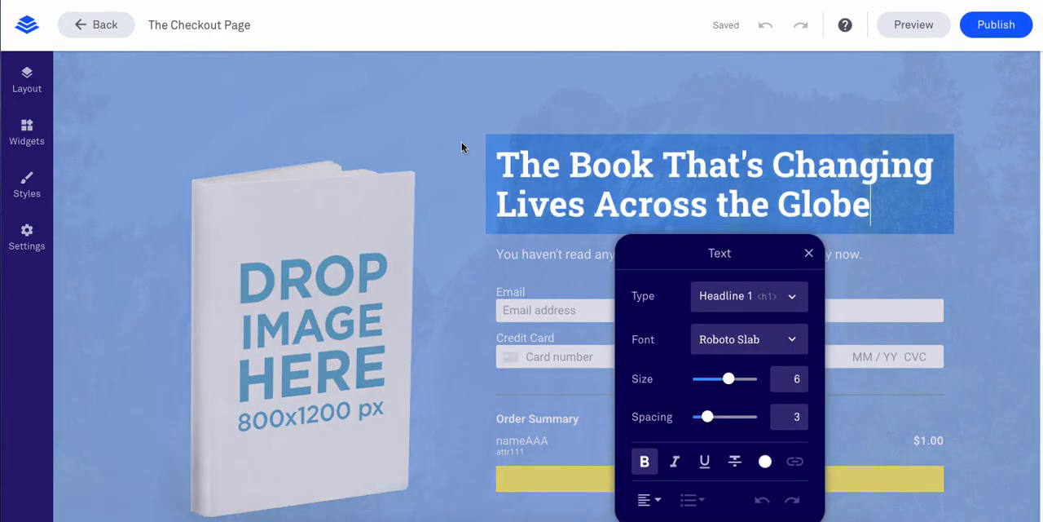
type("An Am")
key("ctrl+a")
type("A")
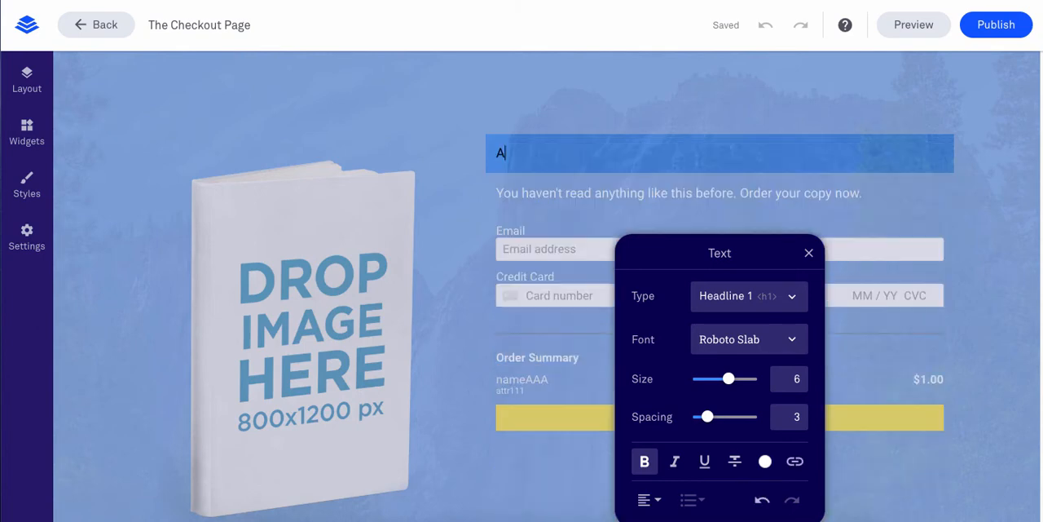
type("n Am")
key("ctrl+z")
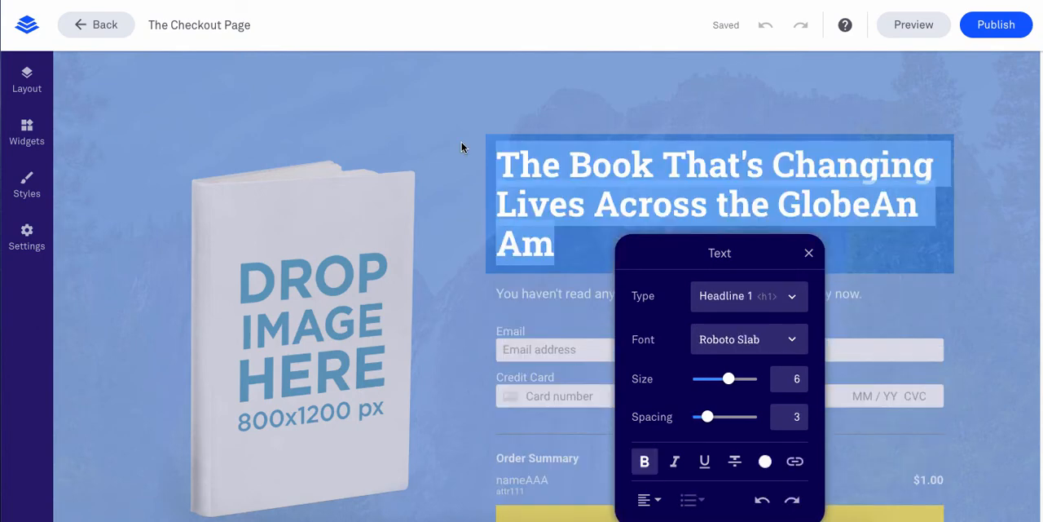
Replace the headline above the checkout form with "An Amazing Product"
left_click(594, 198)
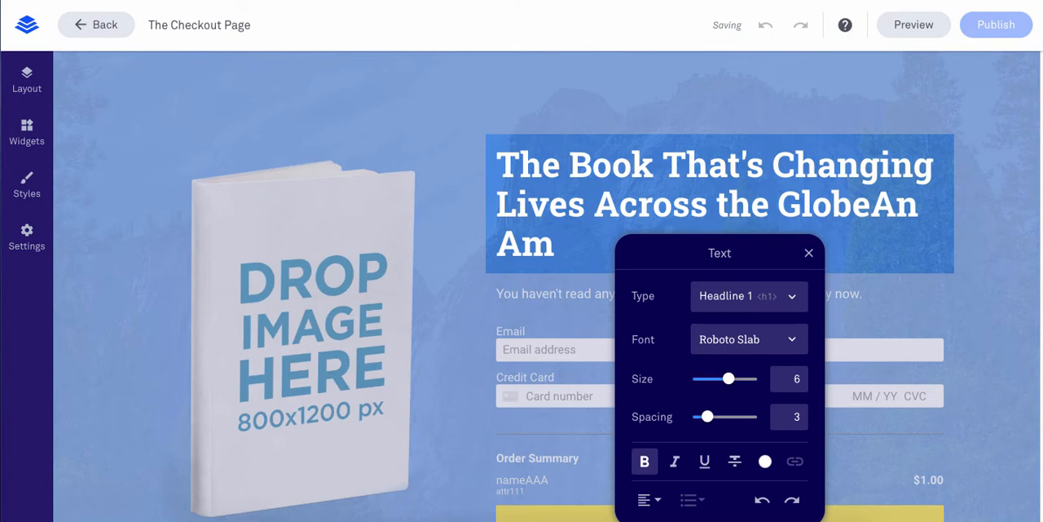
type("An Amazing Pro")
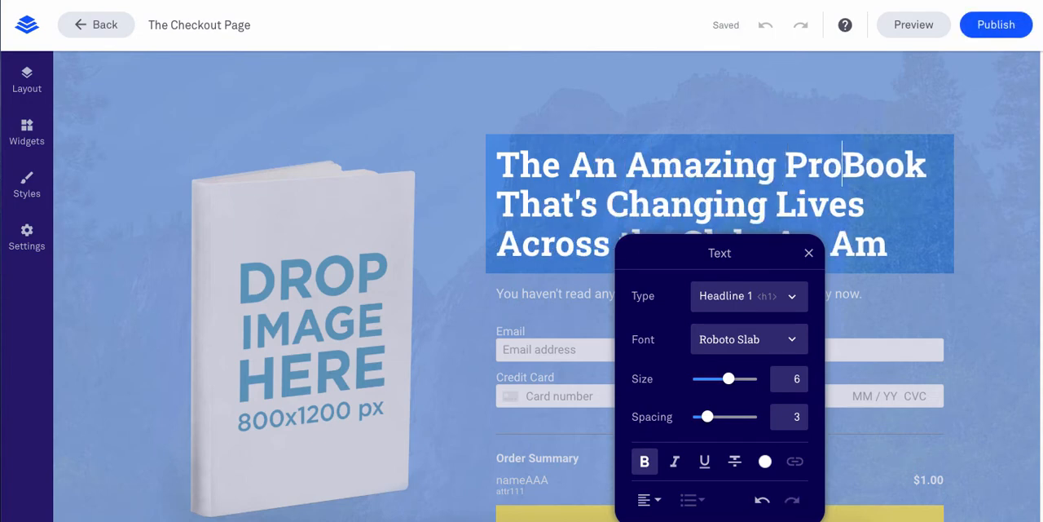
type("duct")
key("shift+Down")
key("shift+Down")
key("BackSpace")
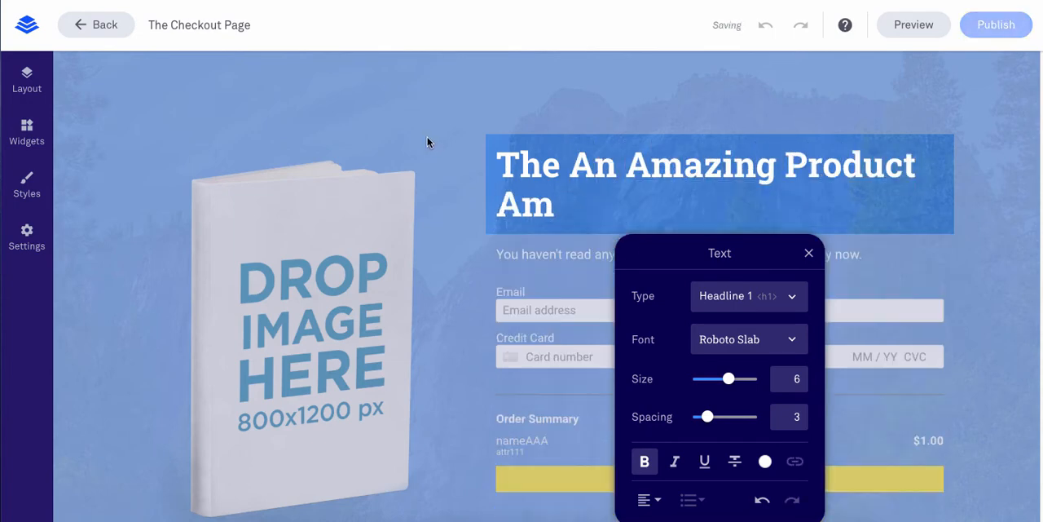
left_click_drag(560, 152, 497, 155)
key("BackSpace")
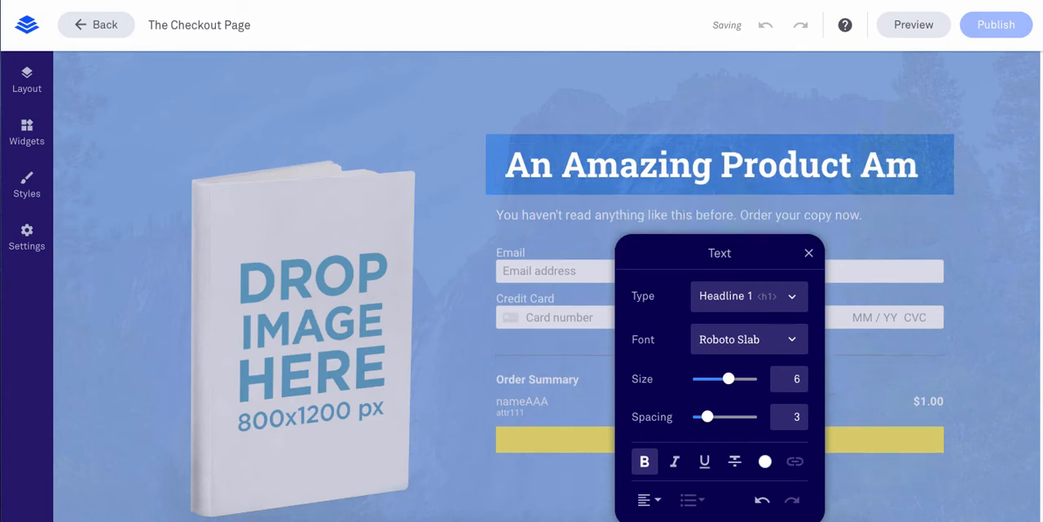
key("BackSpace")
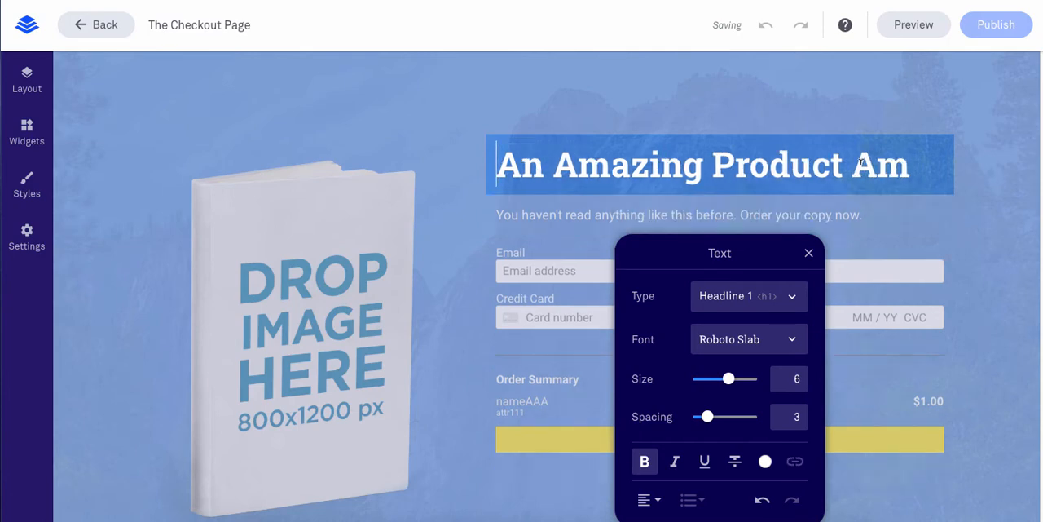
double_click(861, 162)
key("BackSpace")
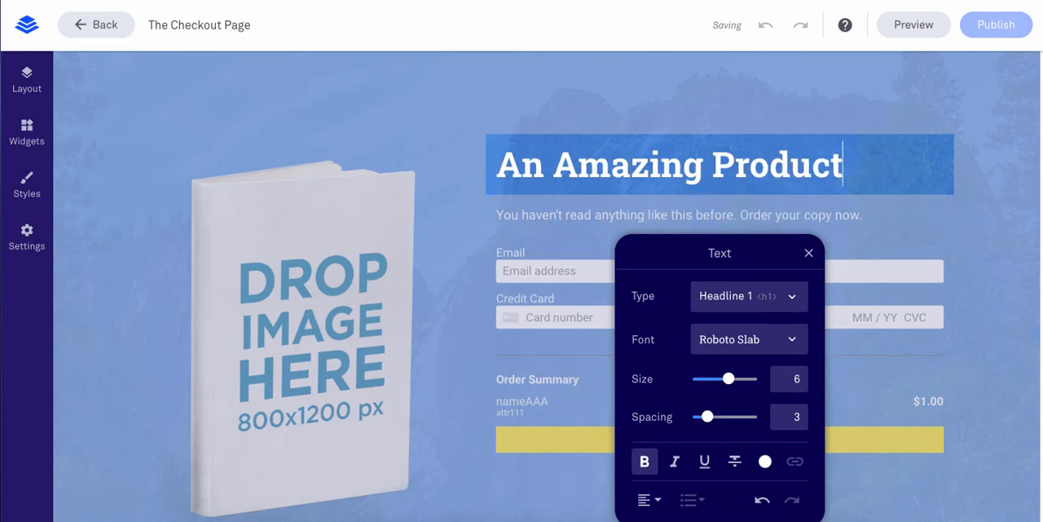
Browse the uploaded images available for replacing the book placeholder, and close the image chooser without inserting one
left_click(294, 225)
scroll(345, 293, "down", 3)
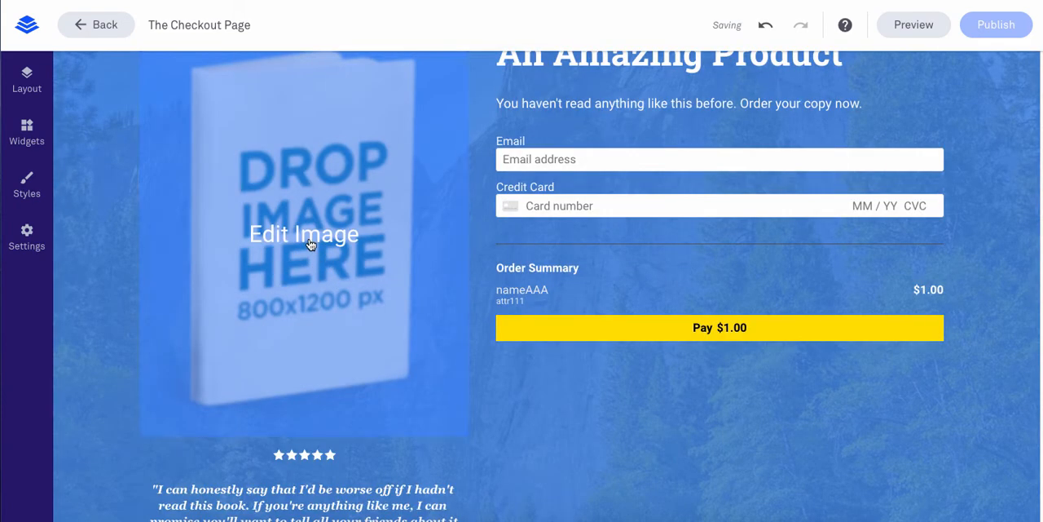
left_click(321, 257)
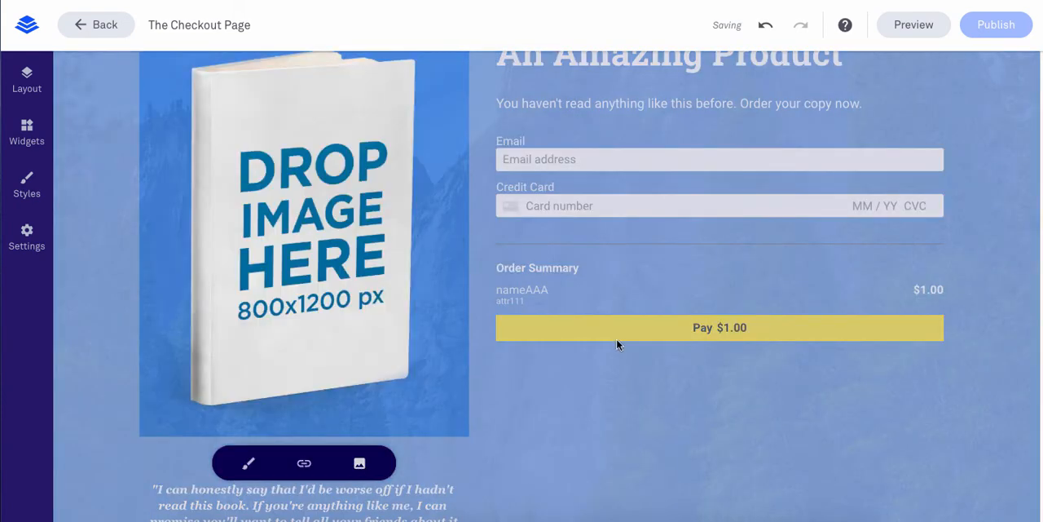
left_click(360, 463)
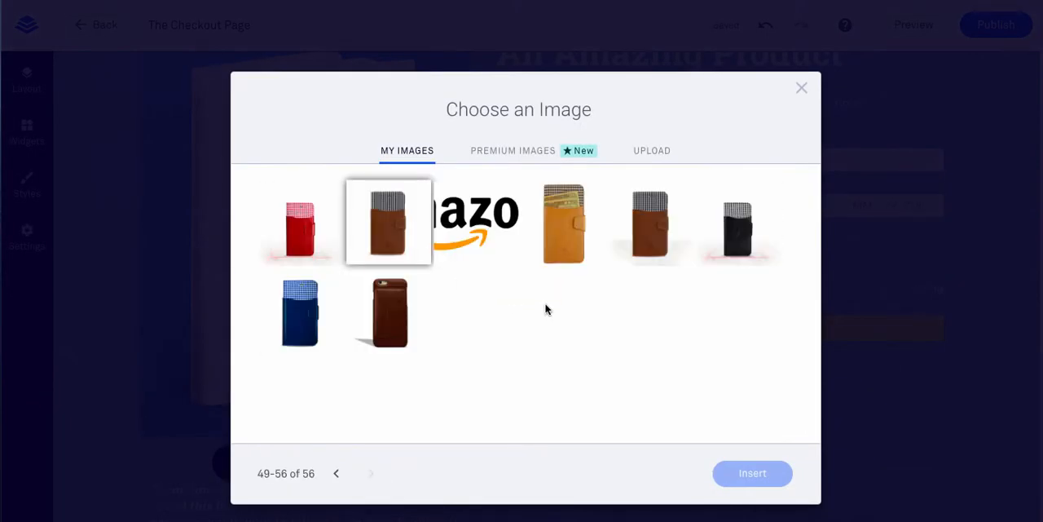
left_click(803, 89)
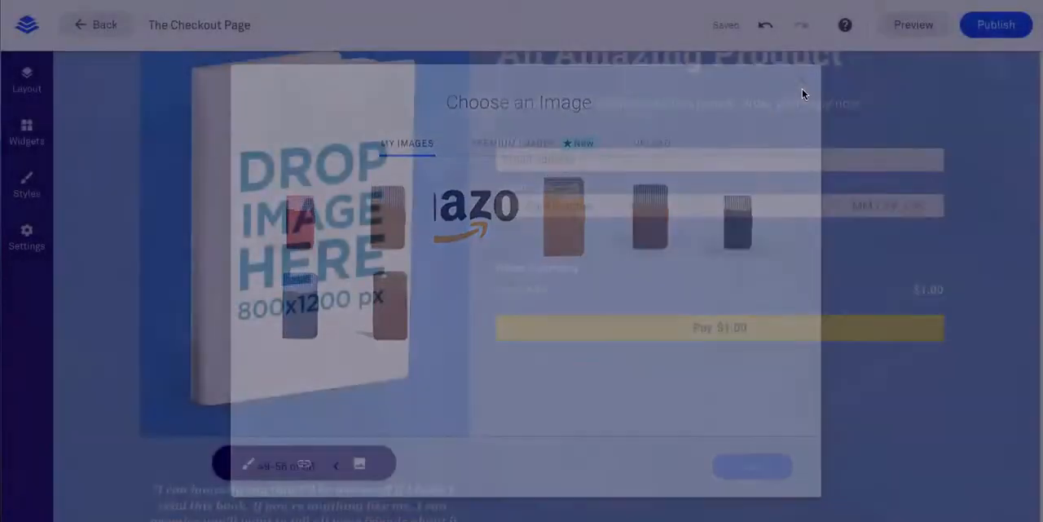
Look over the page from the testimonial and footer back to the checkout form and order summary
scroll(460, 296, "down", 5)
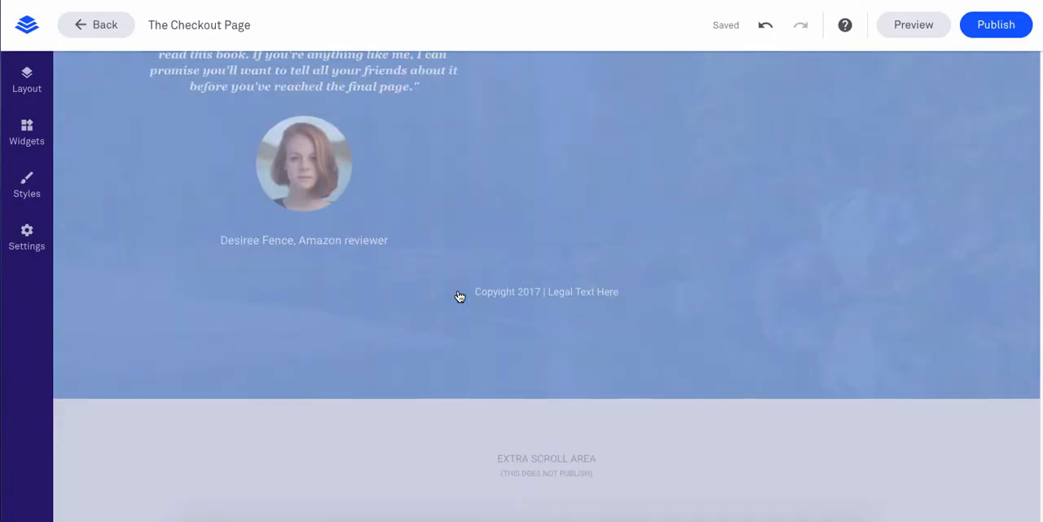
scroll(460, 296, "up", 7)
scroll(704, 319, "down", 4)
scroll(704, 319, "down", 3)
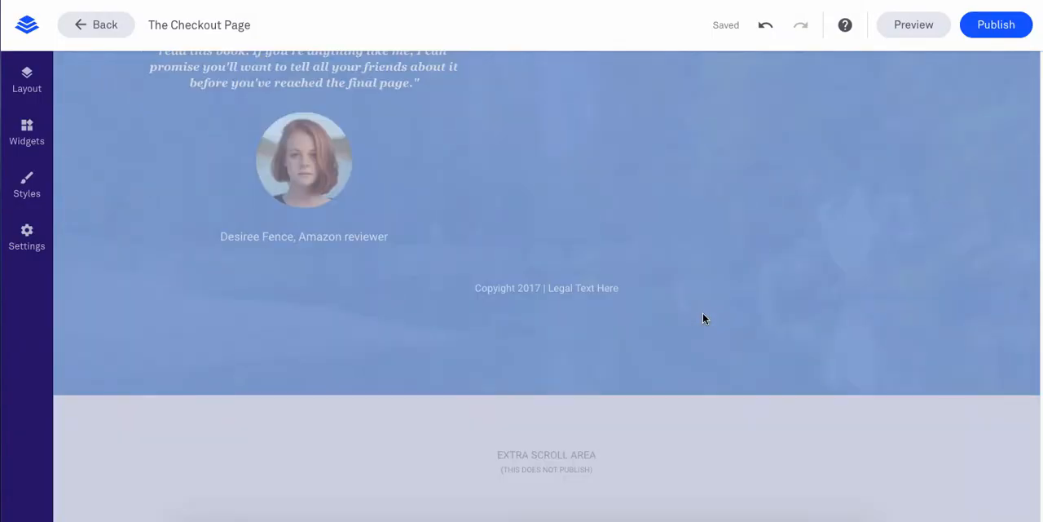
scroll(705, 319, "up", 6)
scroll(717, 342, "down", 2)
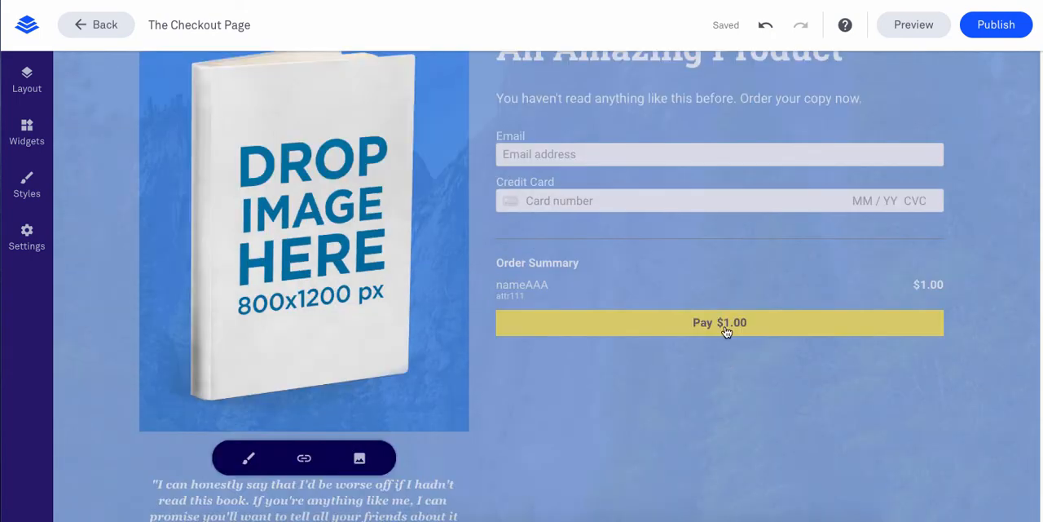
Examine the checkout form's payment, Lead Notifications integration and field settings, including the fields available to add
left_click(726, 332)
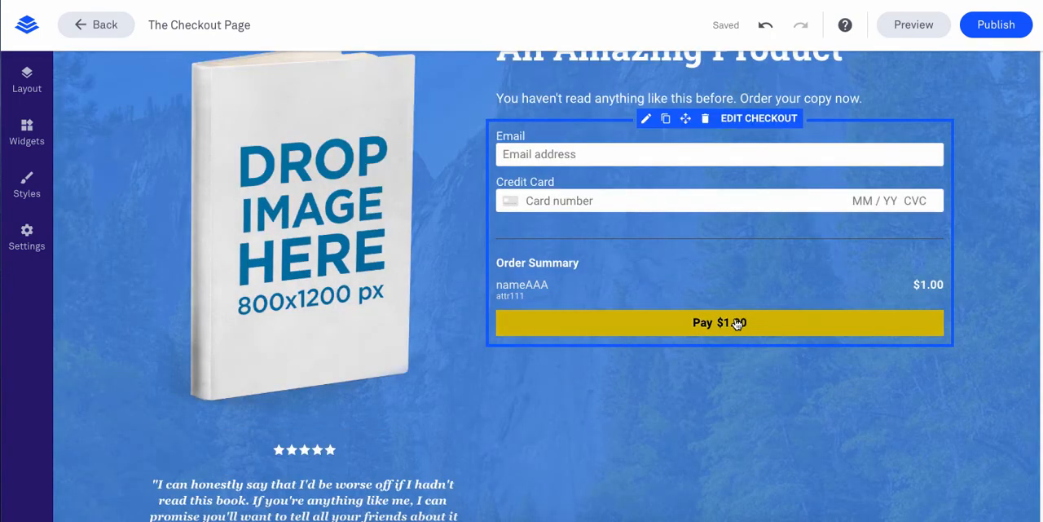
left_click(734, 324)
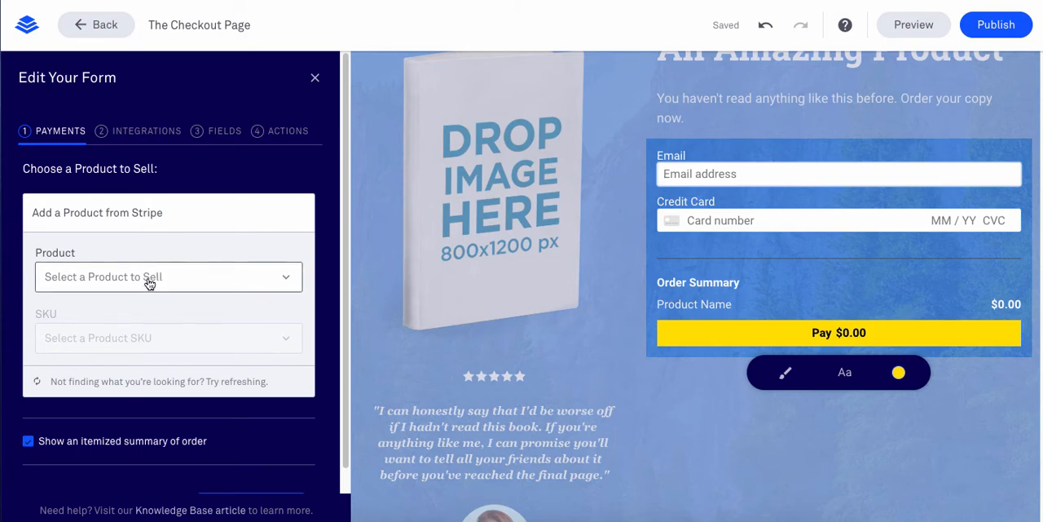
left_click(137, 140)
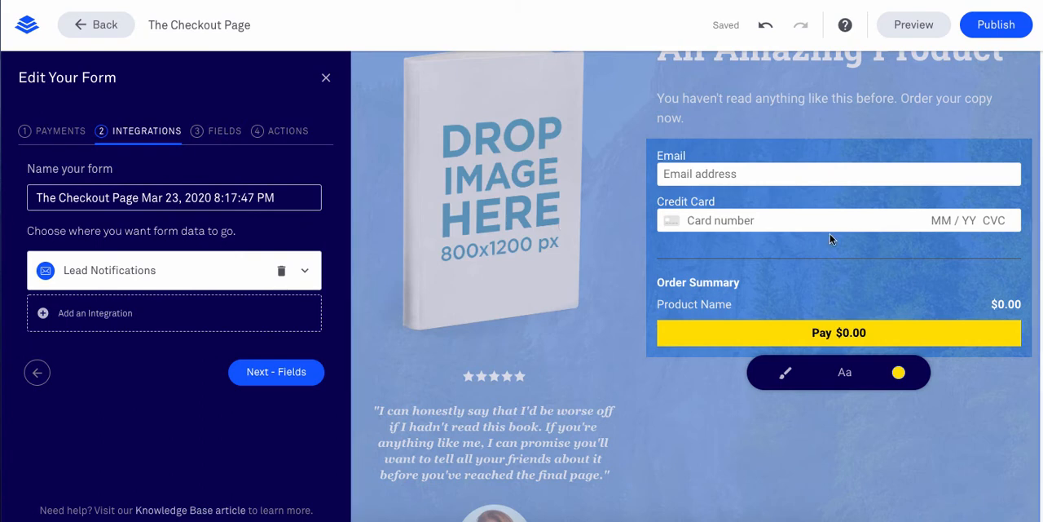
left_click(144, 271)
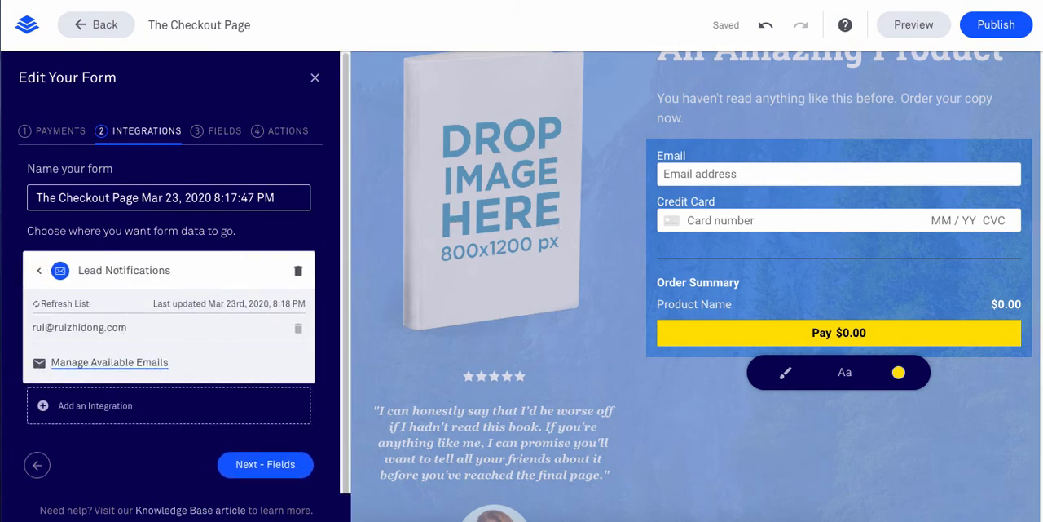
left_click(39, 273)
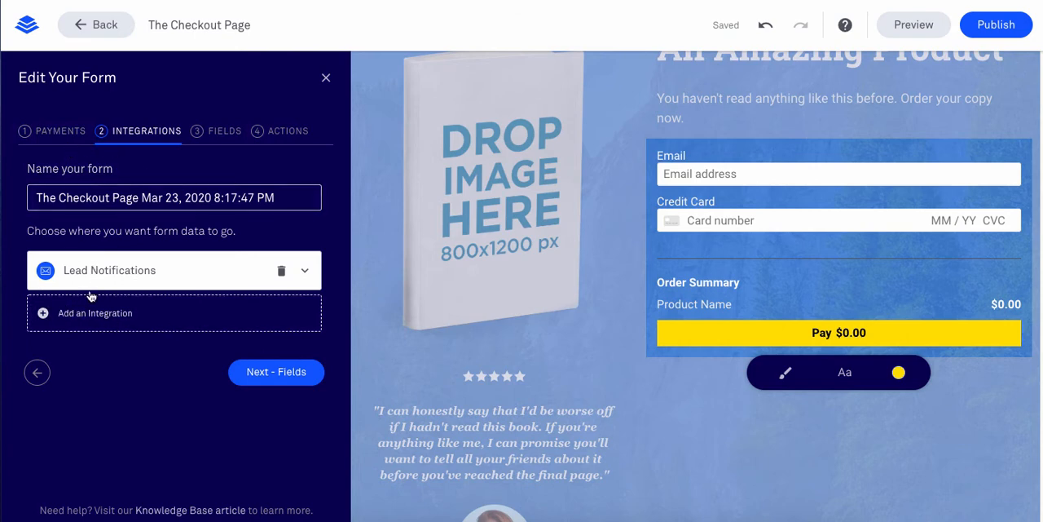
left_click(220, 132)
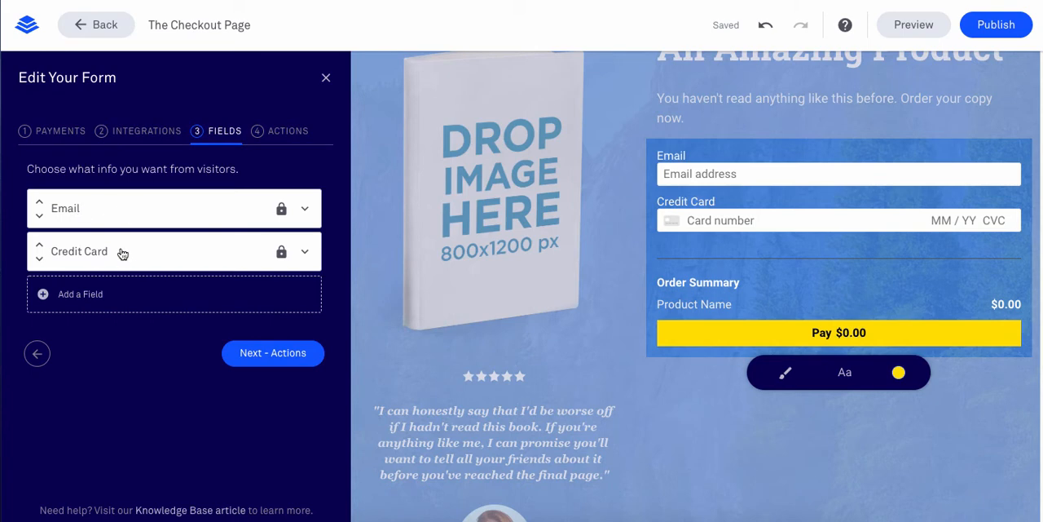
left_click(77, 302)
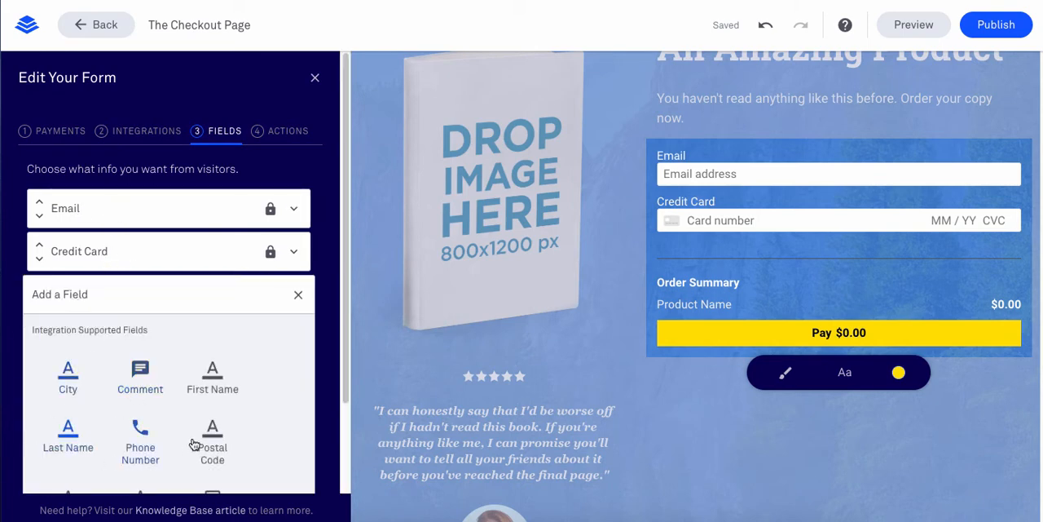
scroll(196, 445, "down", 2)
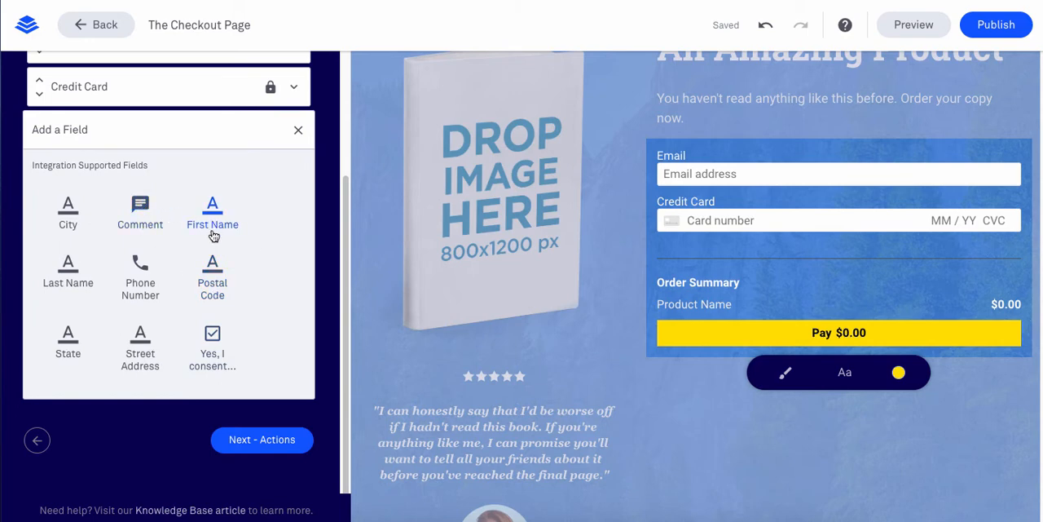
scroll(85, 359, "up", 1)
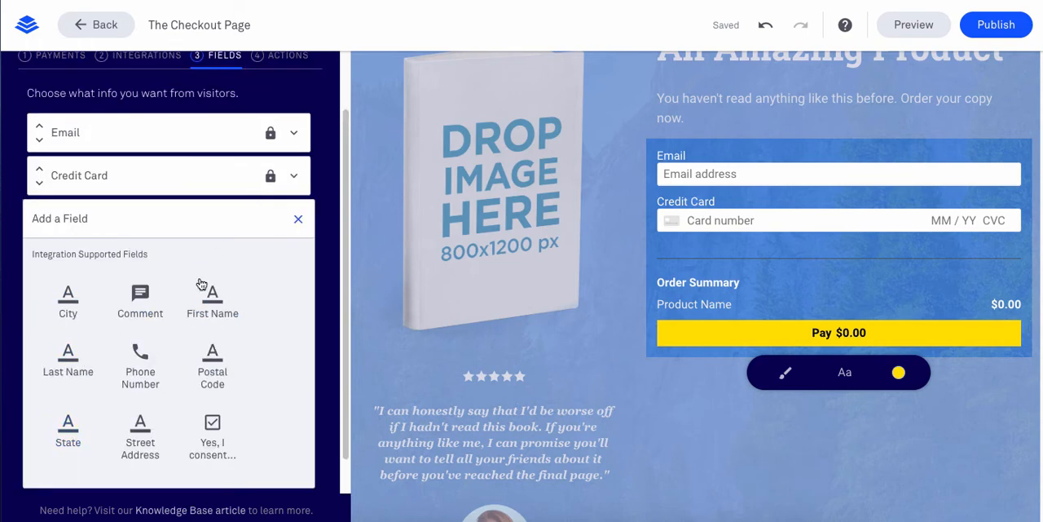
left_click(299, 220)
Set the checkout form's action to "Remain on page" after checking the lead magnet option, and save the form settings
left_click(286, 133)
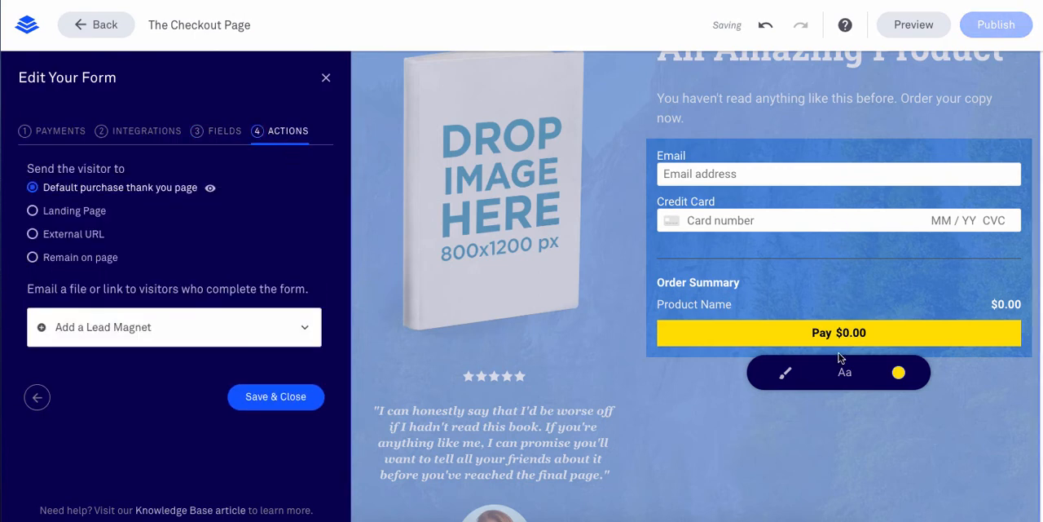
left_click(102, 334)
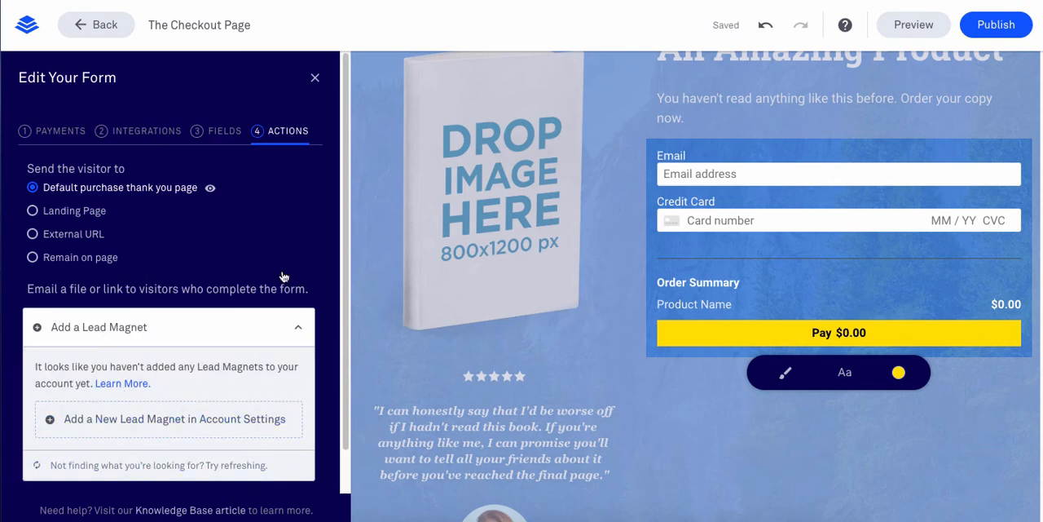
left_click(299, 331)
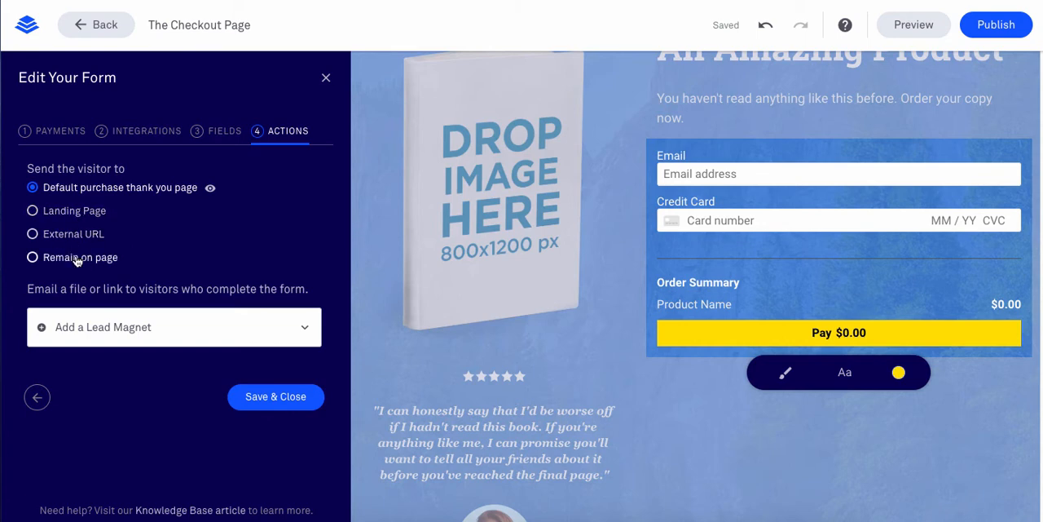
left_click(77, 257)
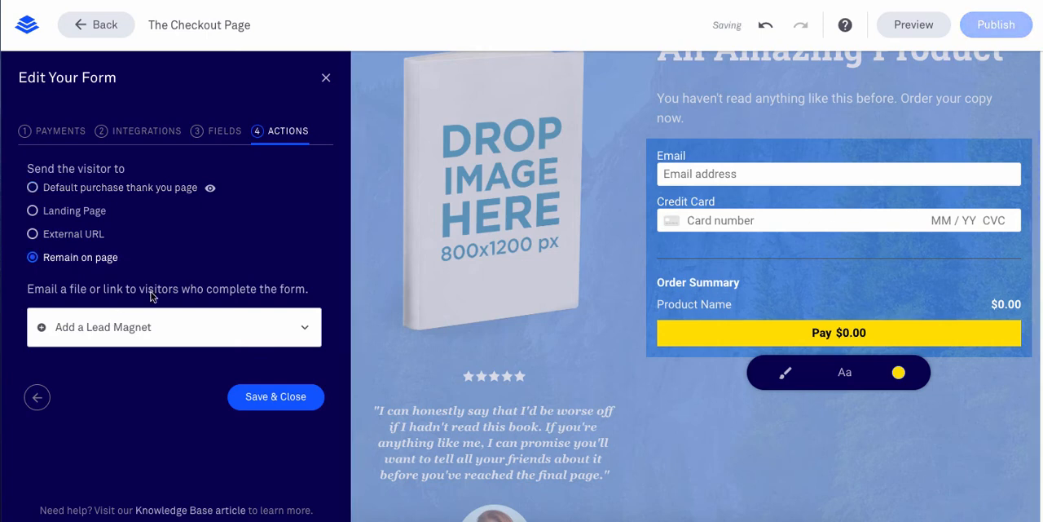
left_click(60, 131)
scroll(303, 371, "down", 2)
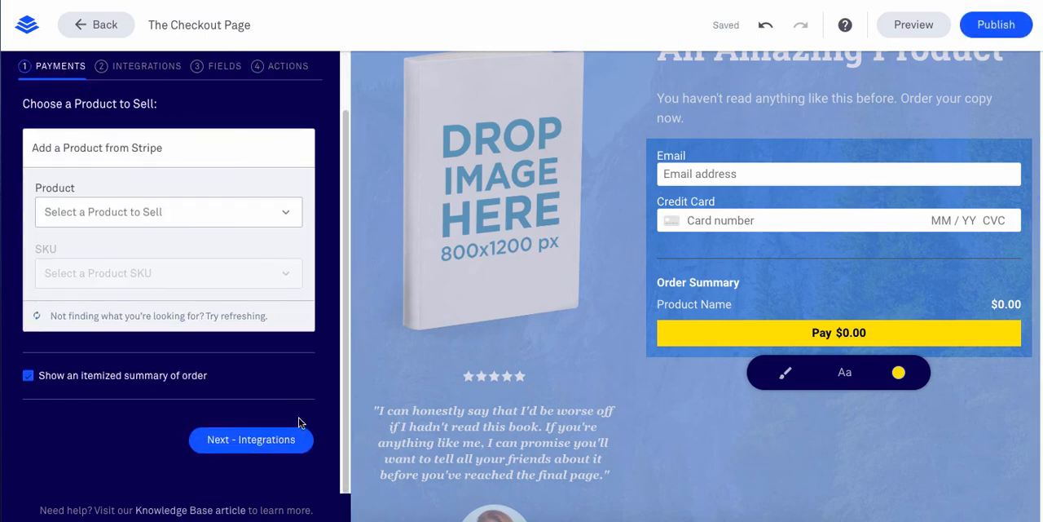
left_click(262, 443)
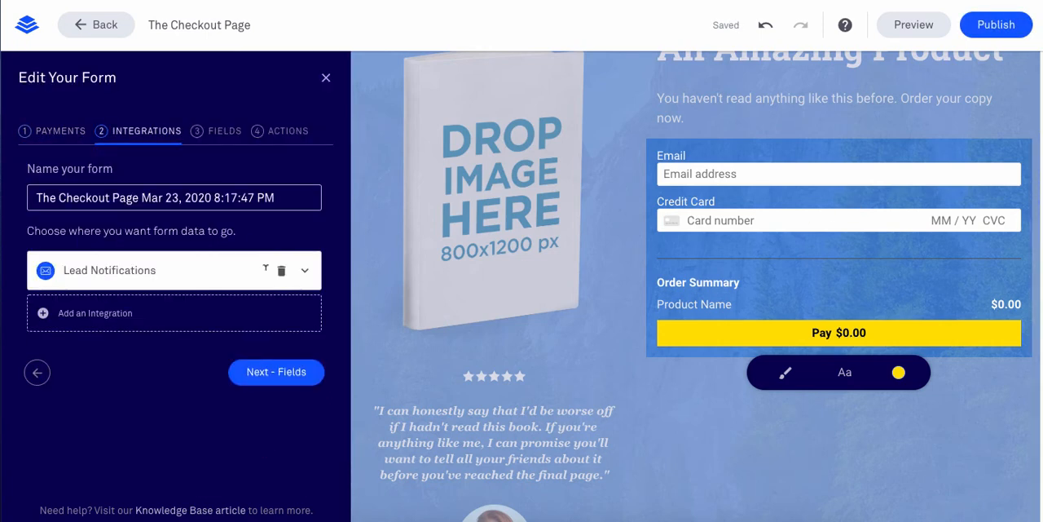
left_click(283, 132)
left_click(284, 400)
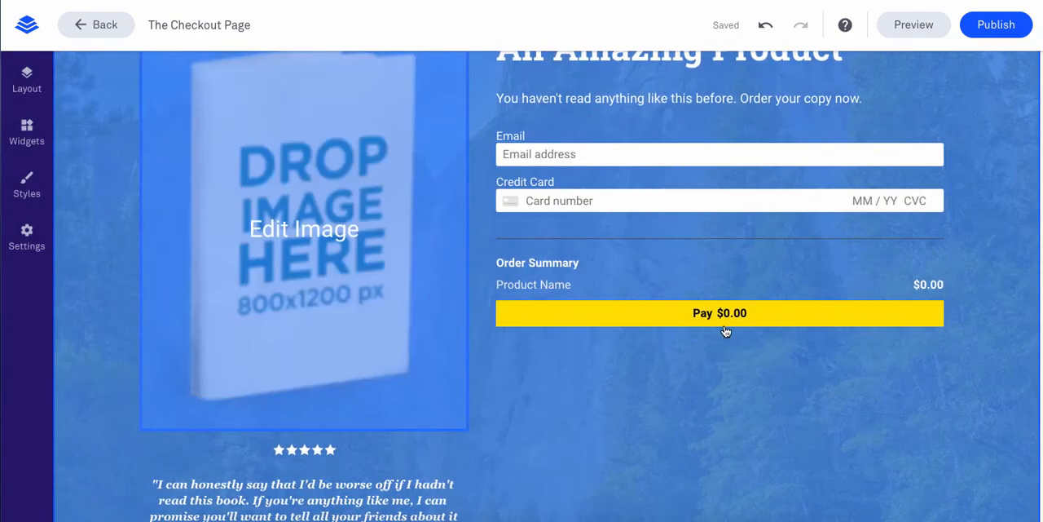
Change the year in the footer copyright line to 2020
scroll(718, 332, "down", 5)
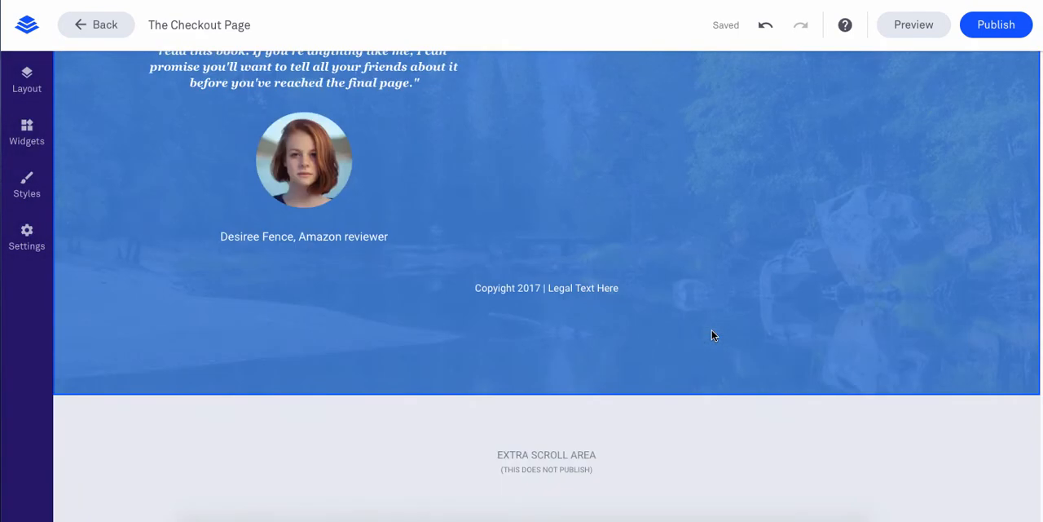
left_click(548, 288)
left_click(634, 256)
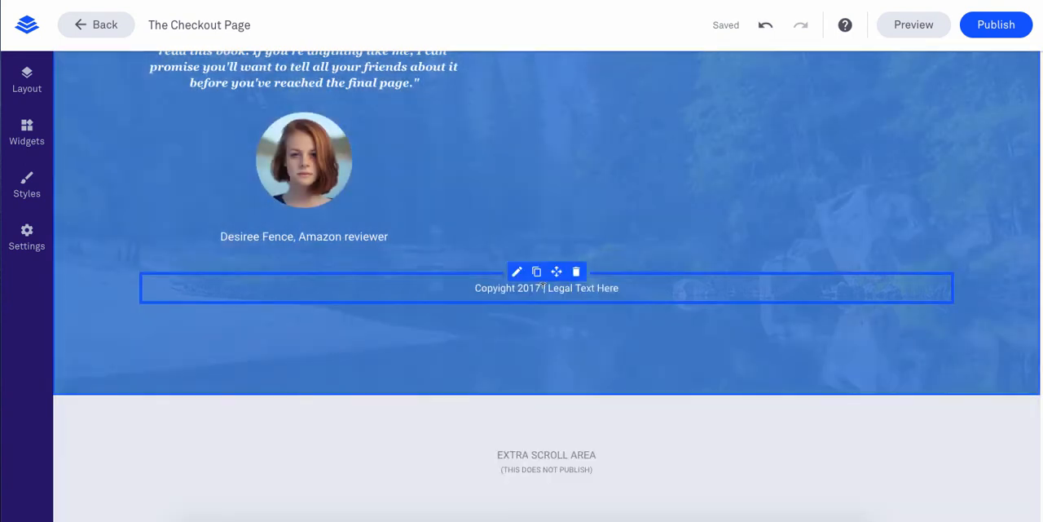
left_click(533, 287)
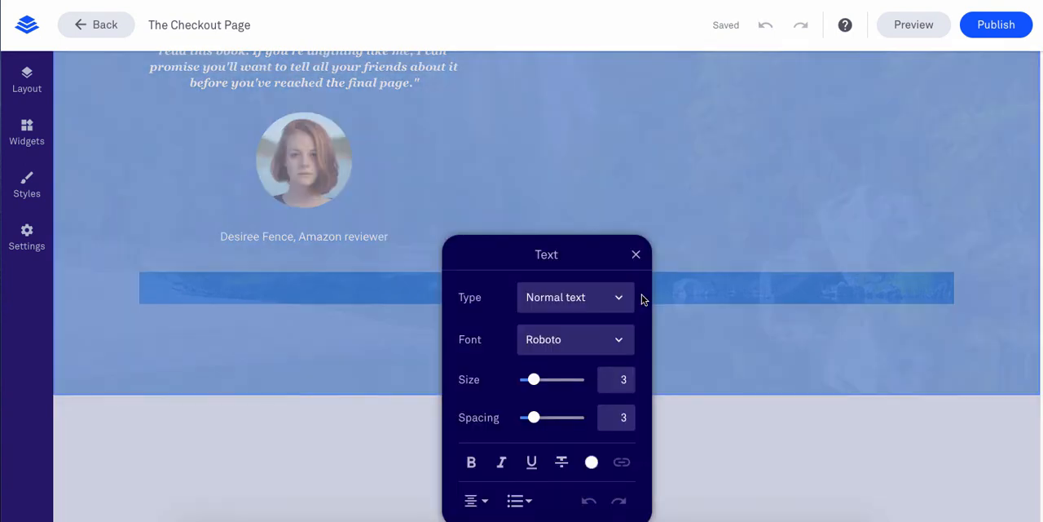
left_click(636, 254)
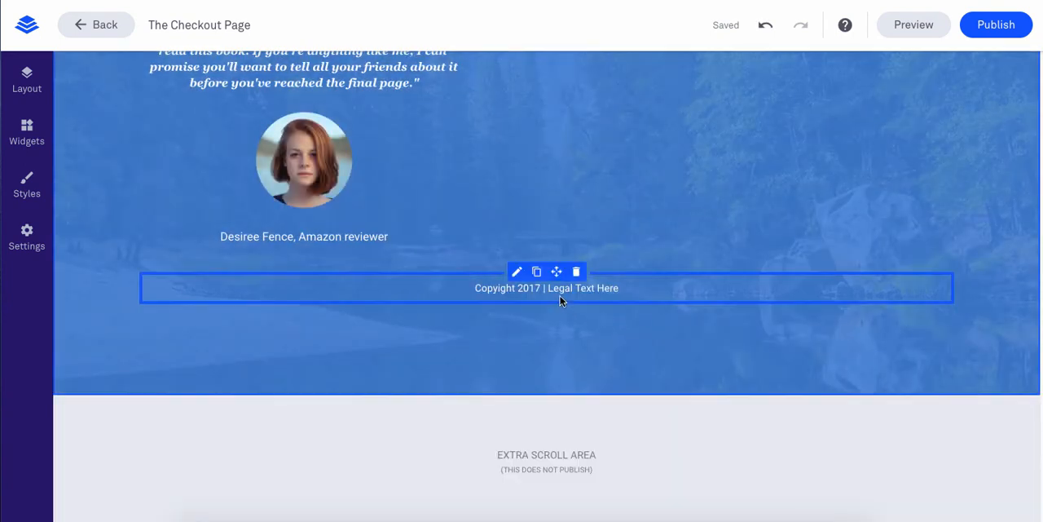
left_click(534, 285)
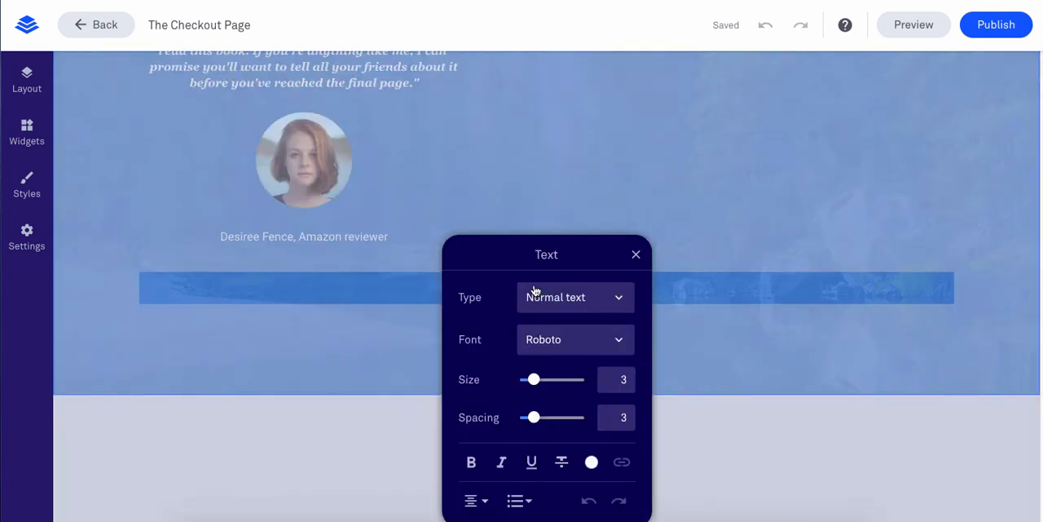
left_click_drag(529, 266, 766, 256)
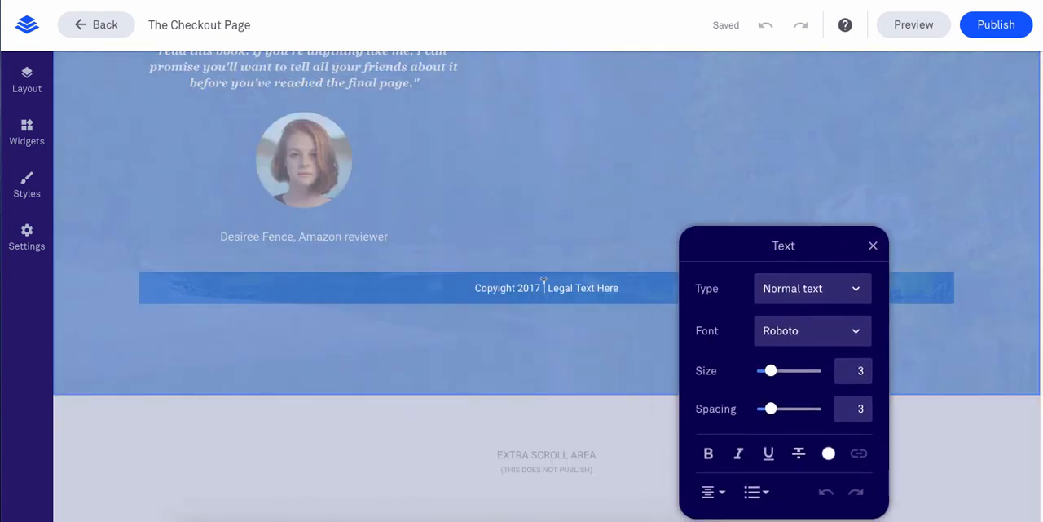
key("BackSpace")
key("BackSpace")
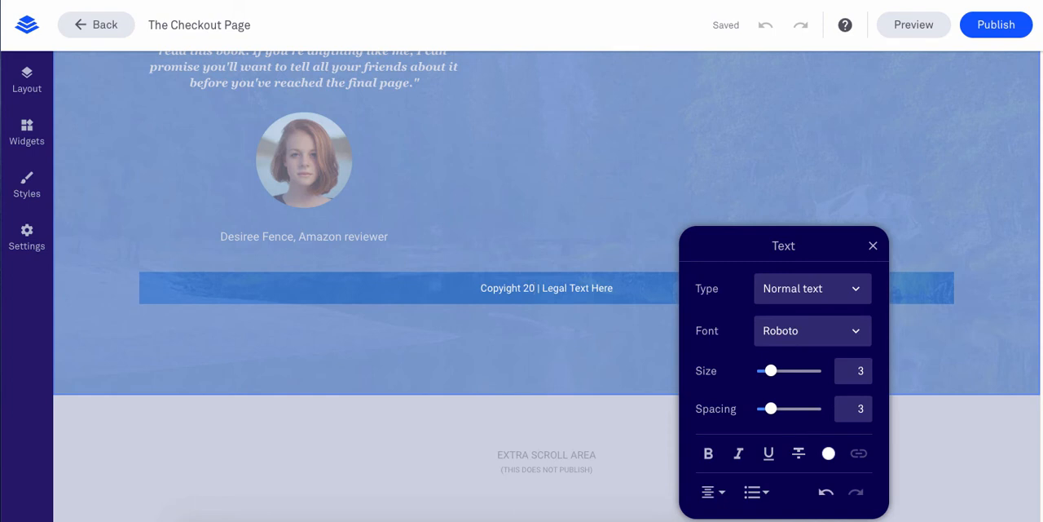
type("20")
Remove the separator and the "Legal Text Here" placeholder after the year in the footer, and finish editing the text
key("Right")
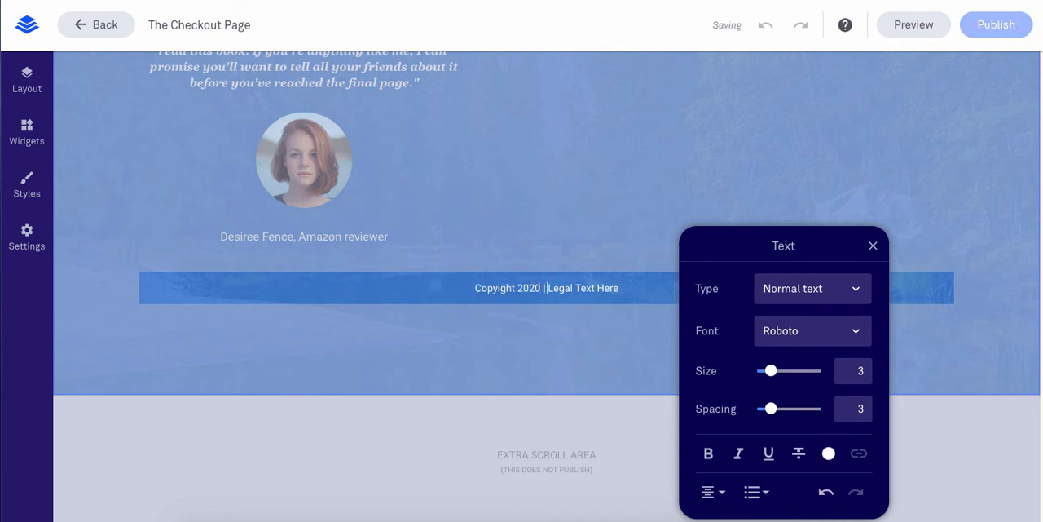
key("shift+super+Right")
key("BackSpace")
key("BackSpace")
key("BackSpace")
key("BackSpace")
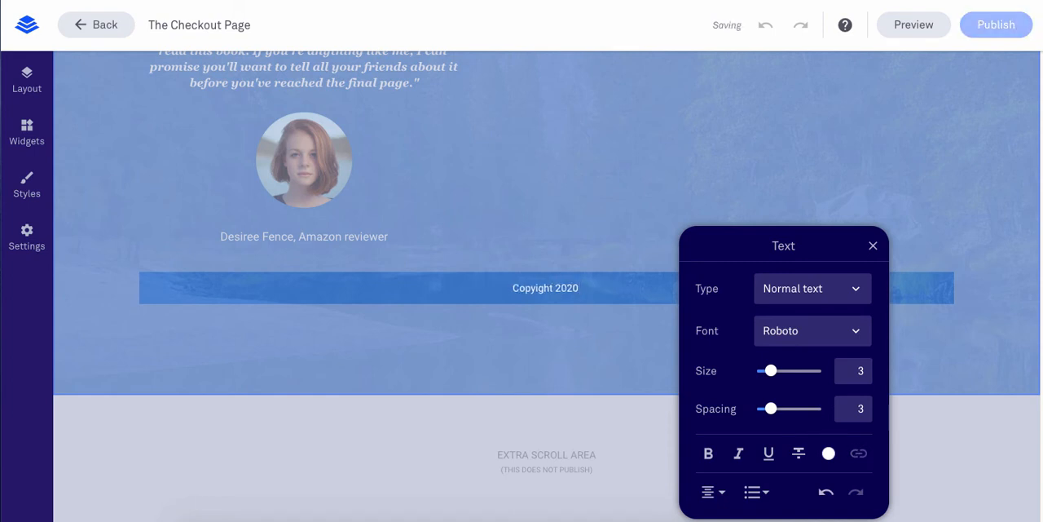
left_click(685, 187)
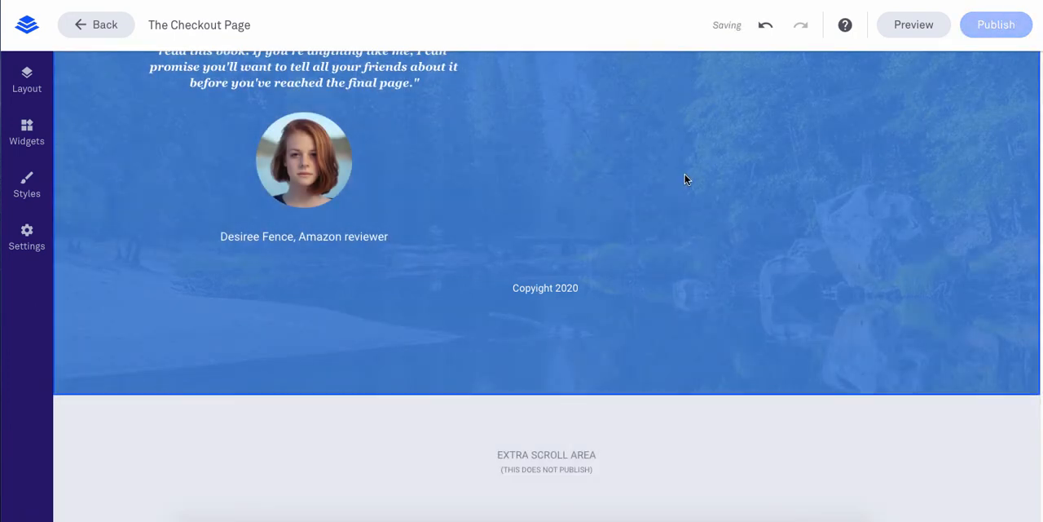
Look back over the page and try to publish it
scroll(684, 173, "up", 3)
scroll(734, 210, "up", 4)
scroll(701, 250, "down", 6)
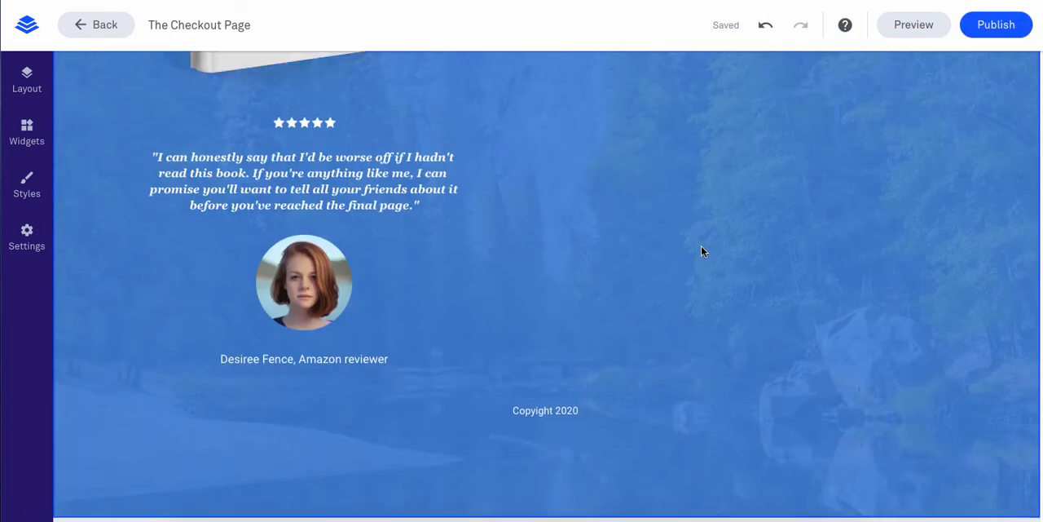
left_click(1000, 31)
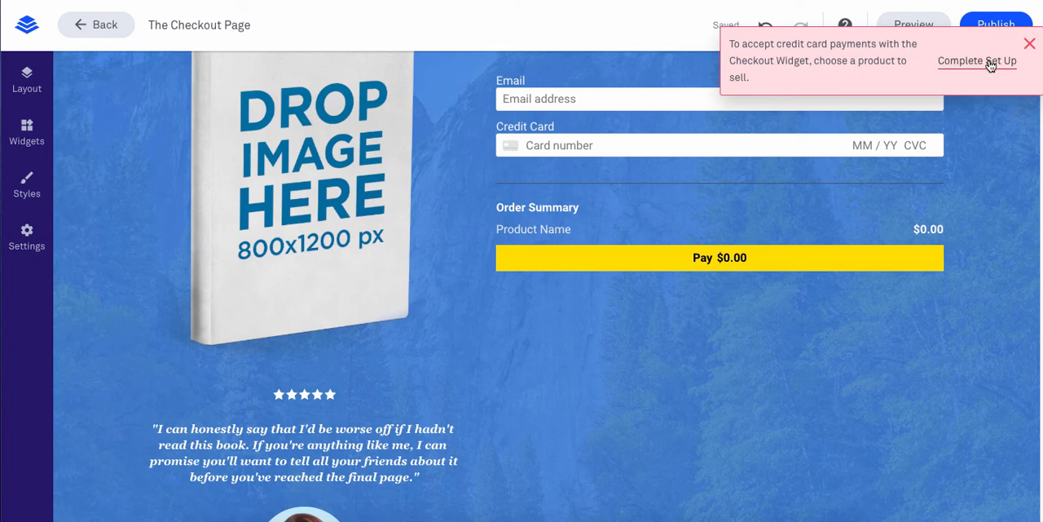
Assign the Stripe product "Amz Coaching Program" with its $7,500.00 SKU to the checkout form
left_click(989, 61)
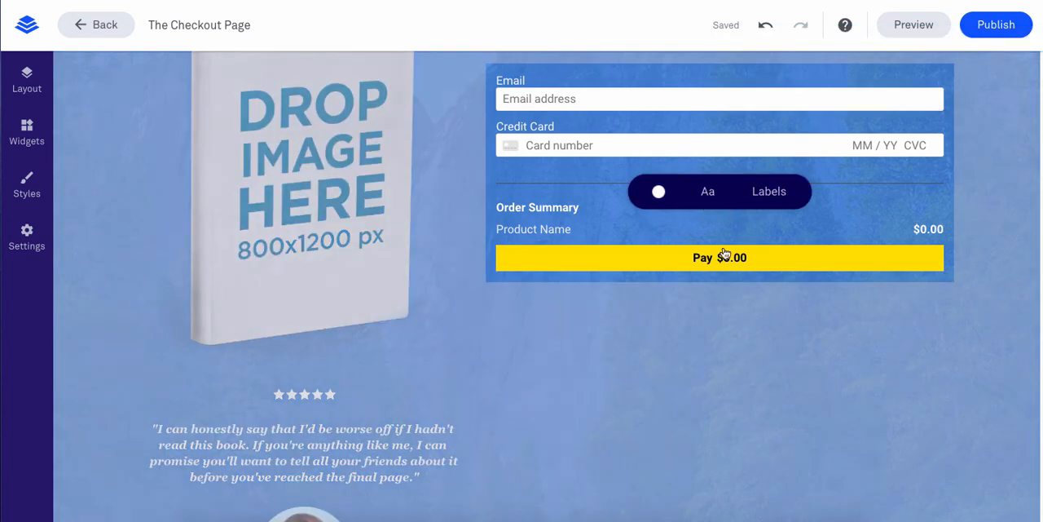
left_click(726, 257)
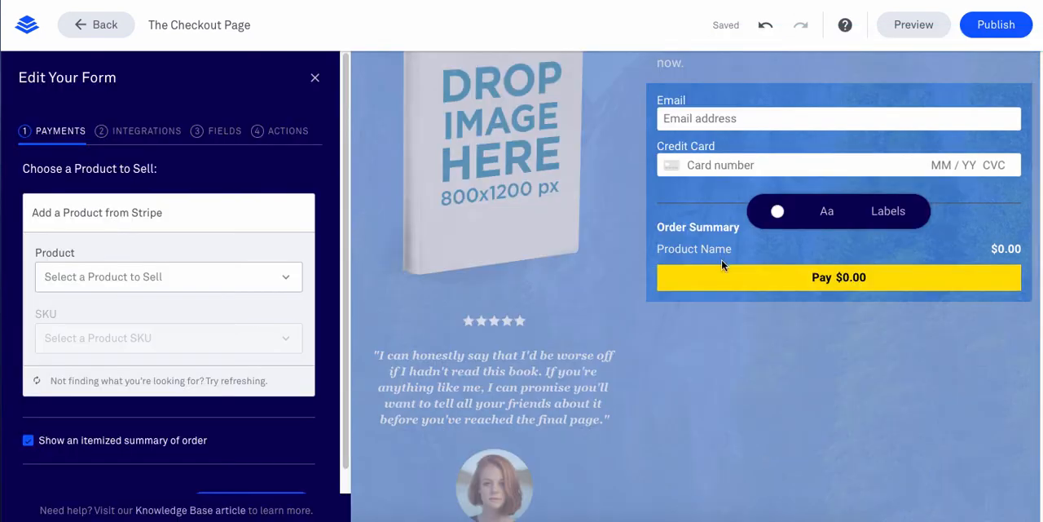
left_click(201, 281)
left_click(105, 320)
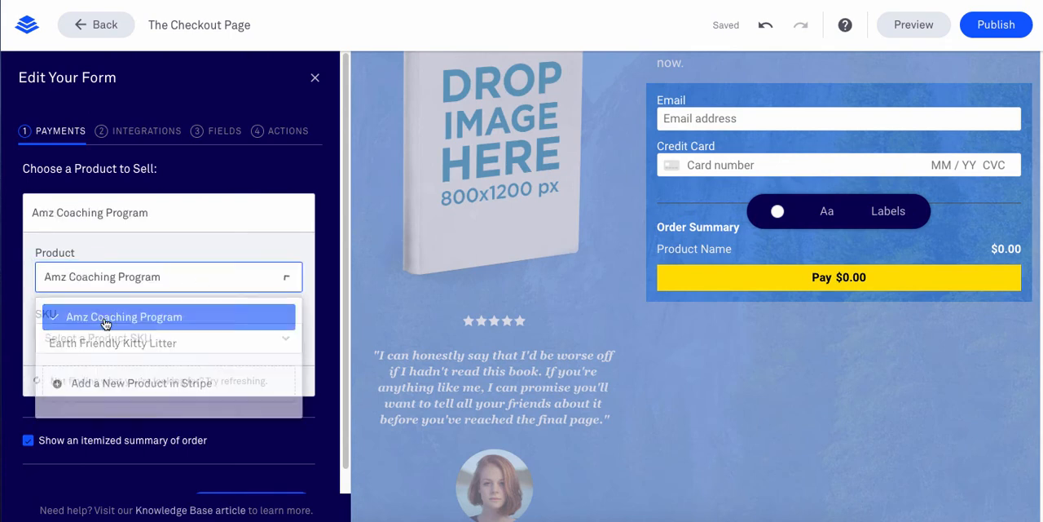
left_click(175, 344)
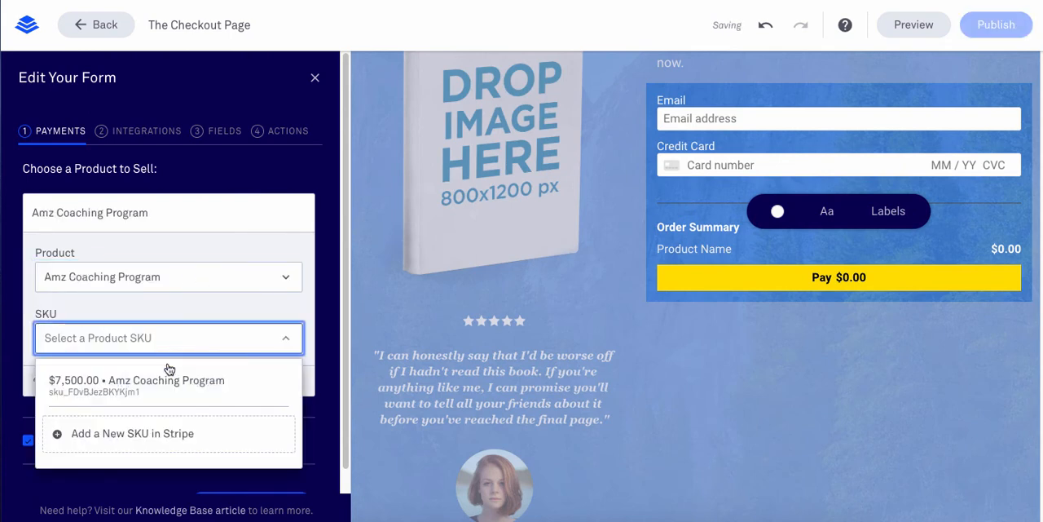
left_click(163, 380)
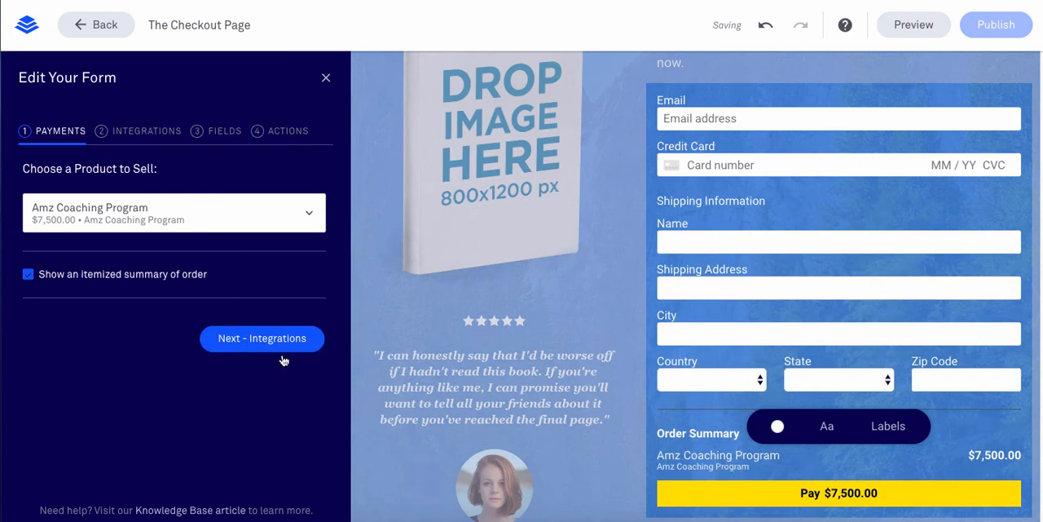
Check the checkout form's post-purchase actions, and publish the page under the slug "the-checkout-page"
left_click(277, 134)
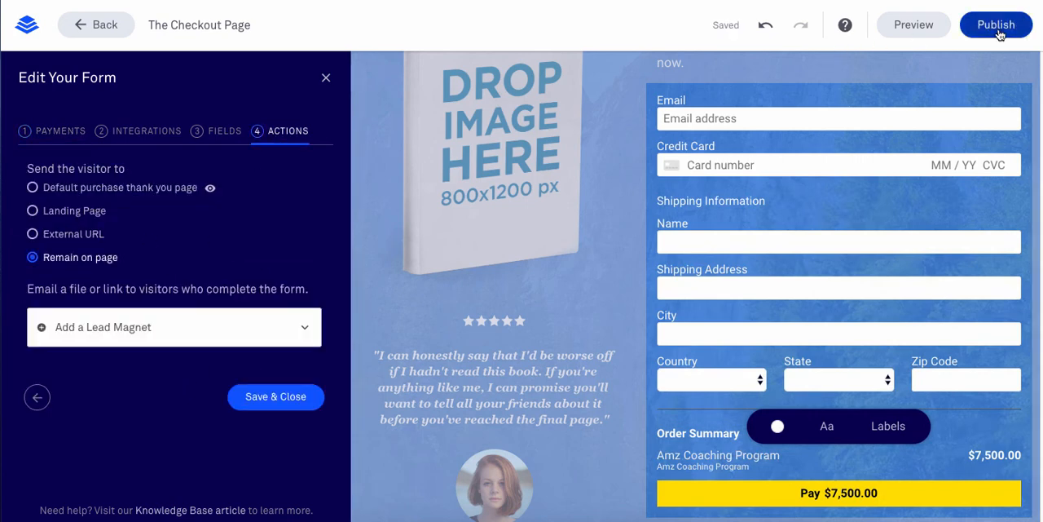
left_click(996, 24)
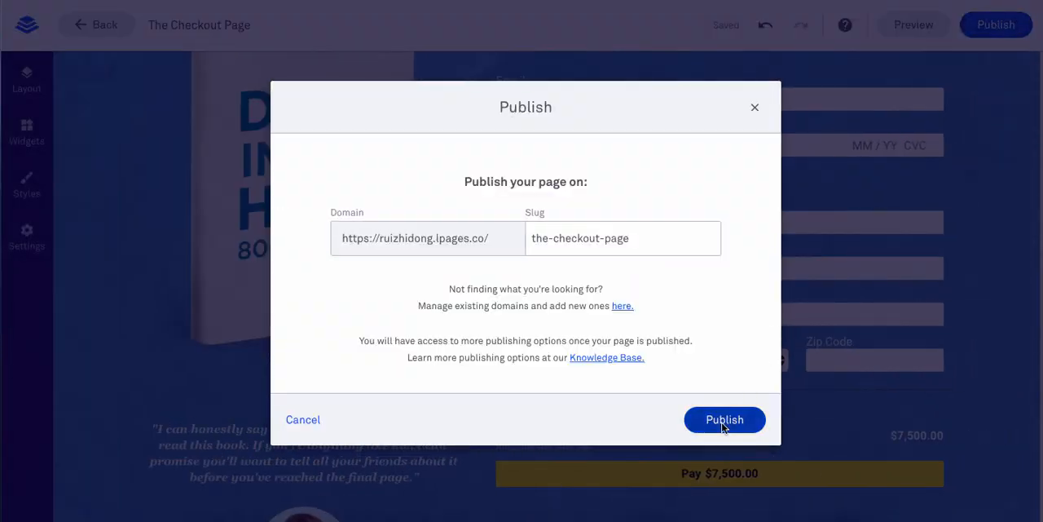
left_click(722, 427)
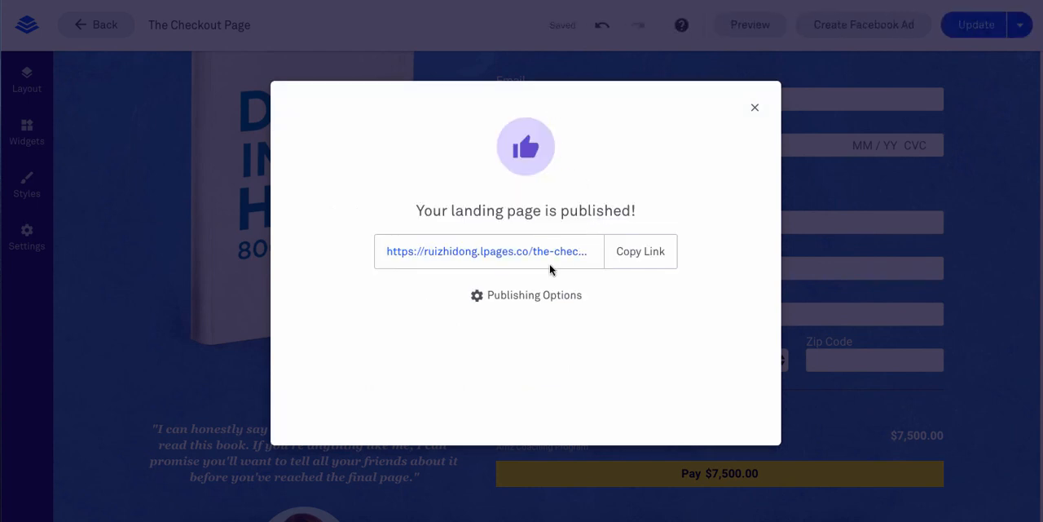
Copy the published page's link and review the live checkout page from its headline to the order summary and footer
left_click(636, 259)
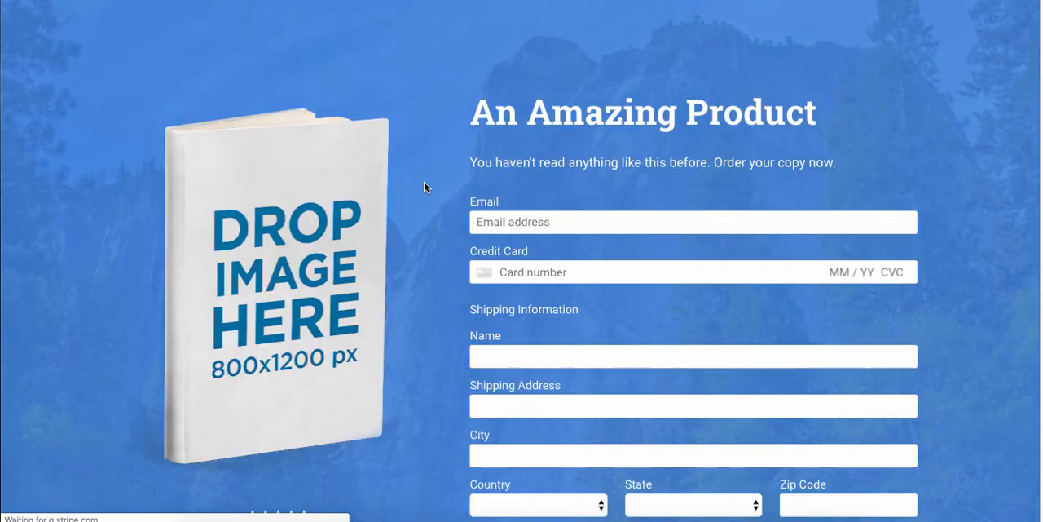
scroll(322, 200, "down", 2)
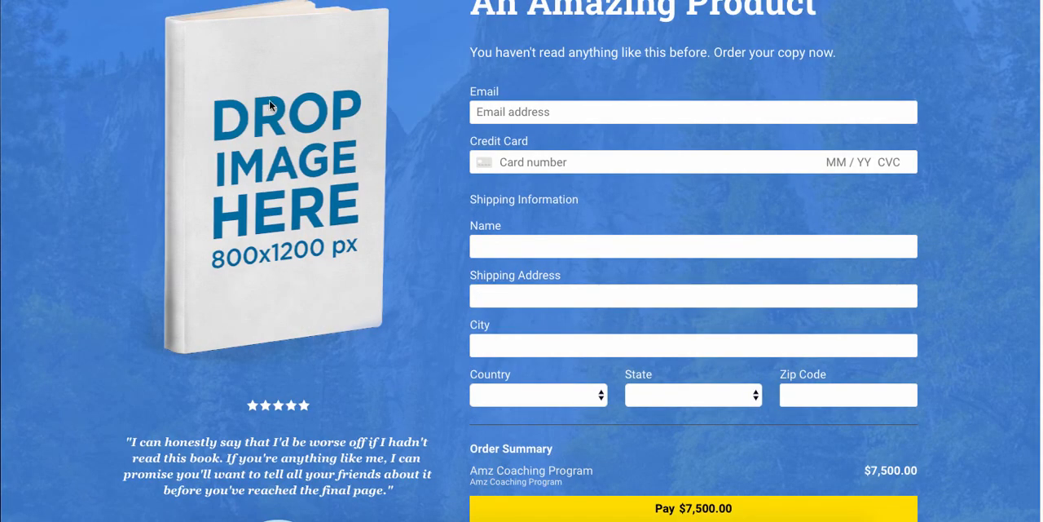
scroll(245, 118, "up", 1)
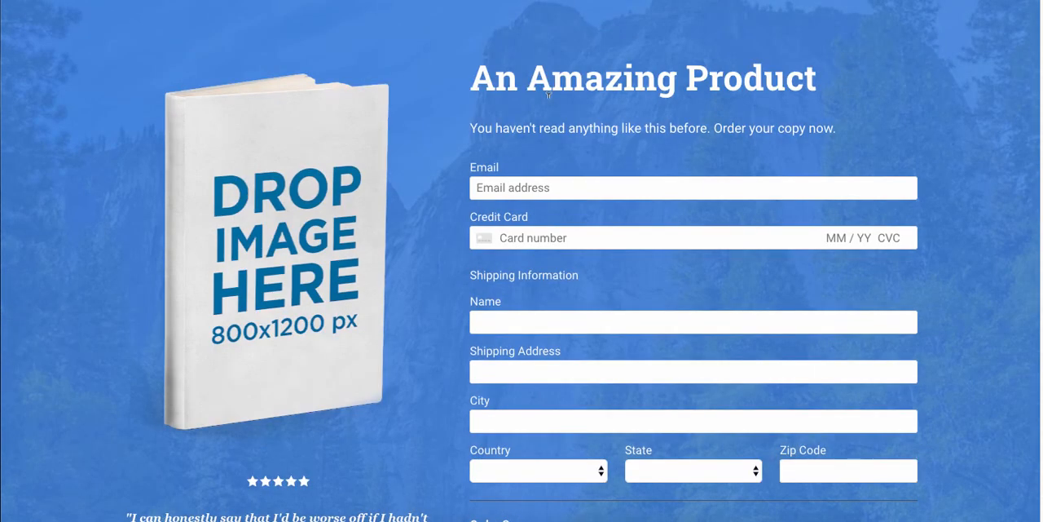
scroll(549, 95, "down", 5)
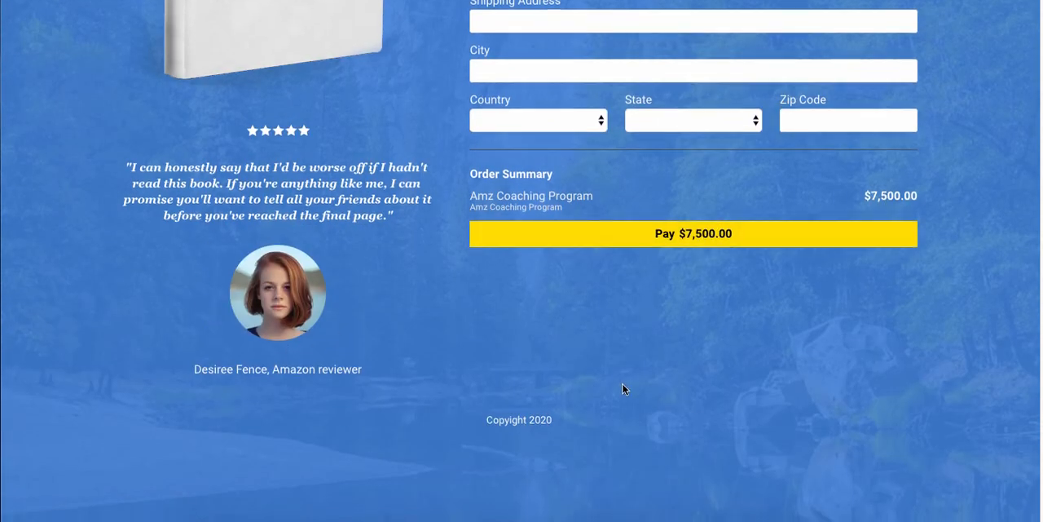
scroll(625, 388, "up", 5)
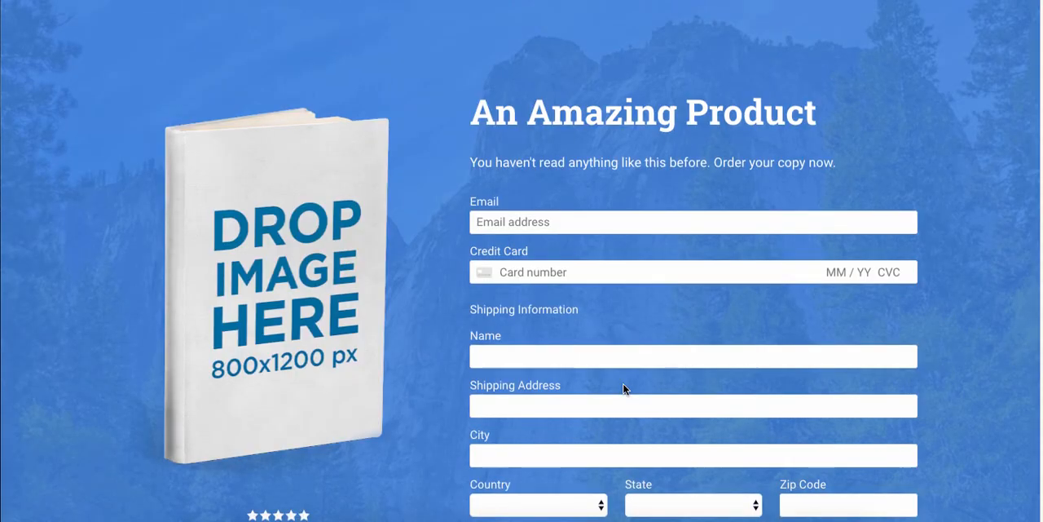